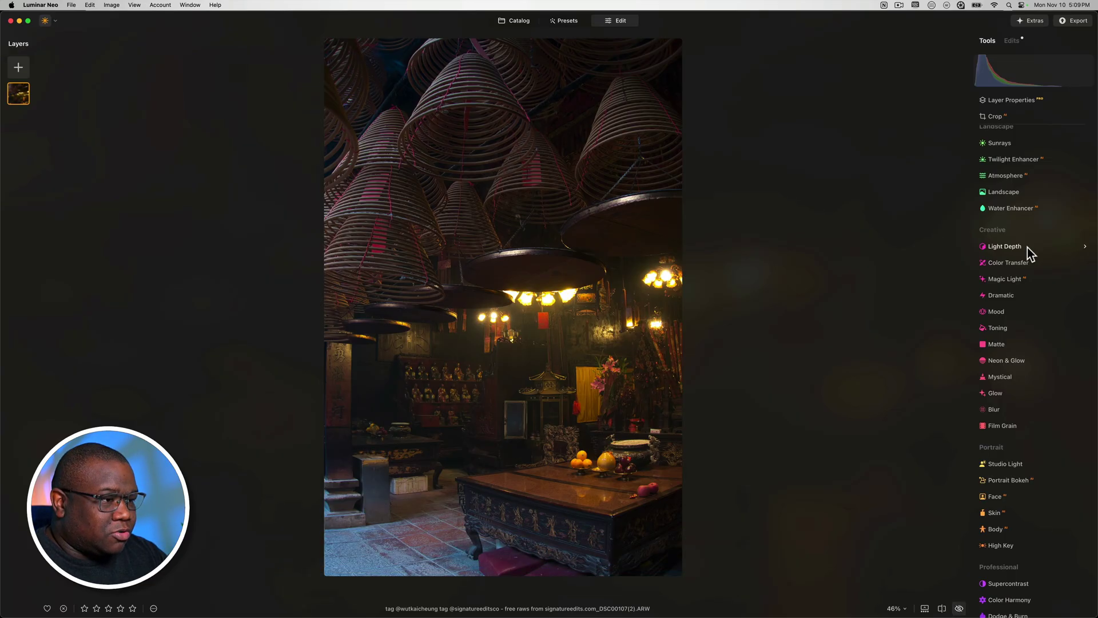
- Compare the Light Depth result (Amount 48, near/far brightness -50) against the original photo
{"action": "key", "text": "backslash"}
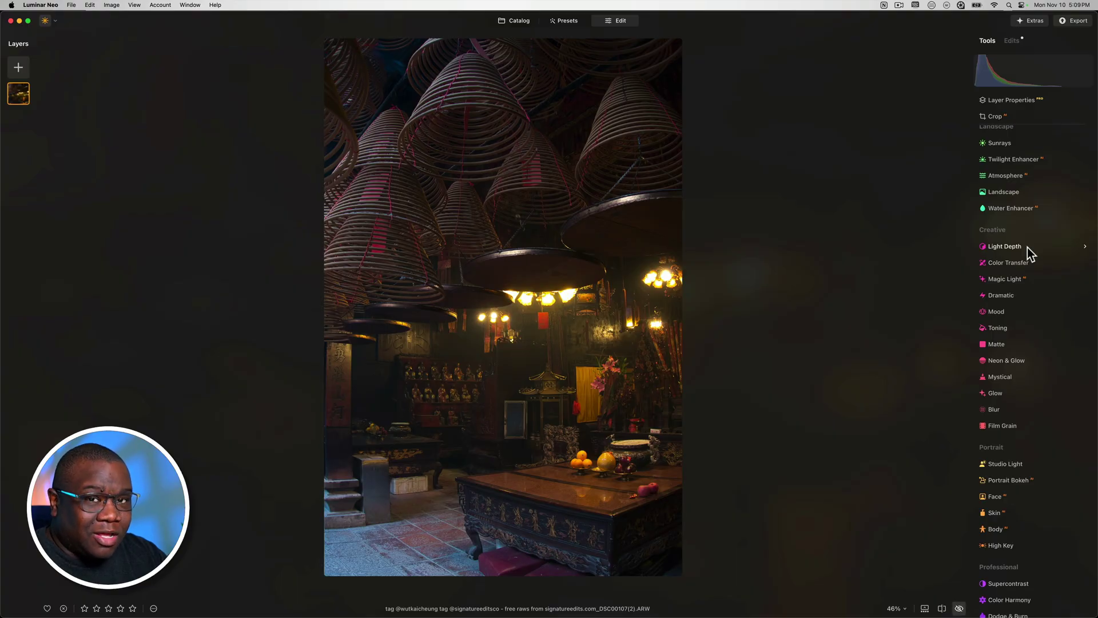
{"action": "key", "text": "backslash"}
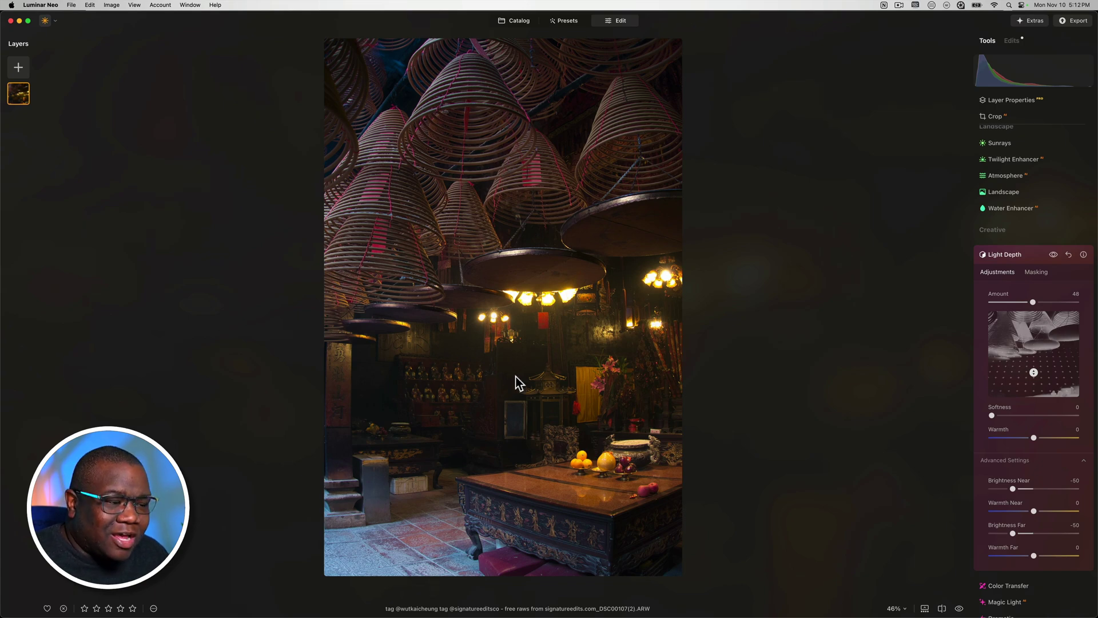
- Move the Light Depth focus point higher on the depth map
{"action": "mouse_move", "coordinate": [1032, 374]}
{"action": "mouse_move", "coordinate": [1032, 374]}
{"action": "left_mouse_down"}
{"action": "mouse_move", "coordinate": [1033, 344]}
{"action": "mouse_move", "coordinate": [1039, 375]}
{"action": "mouse_move", "coordinate": [1034, 357]}
{"action": "left_mouse_up"}
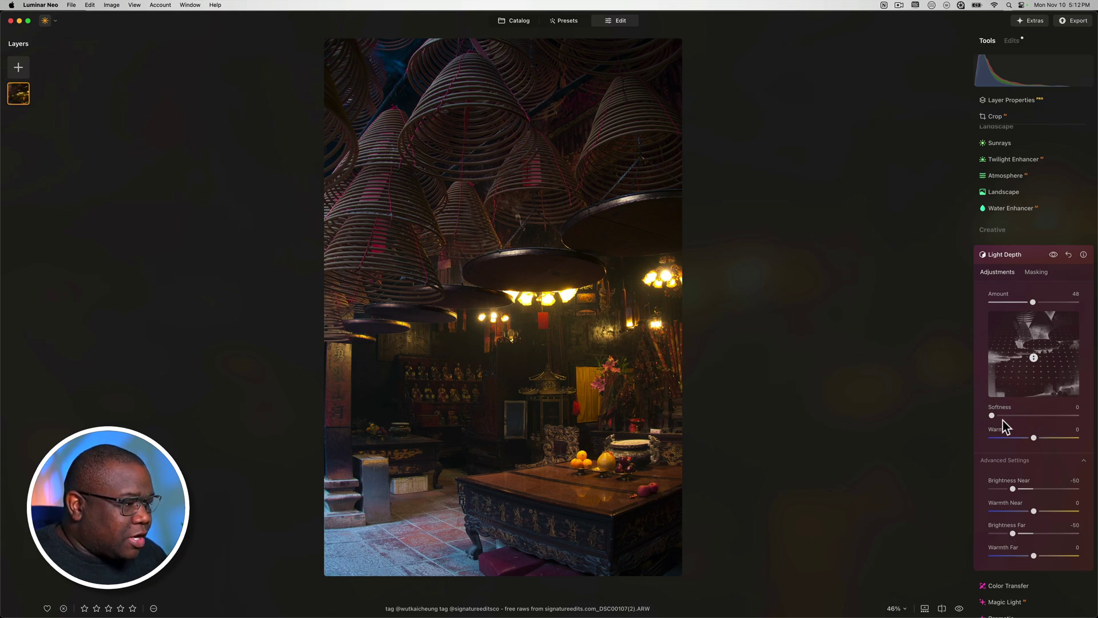
- Set Light Depth Softness to 35
{"action": "left_click_drag", "start_coordinate": [991, 414], "coordinate": [994, 415]}
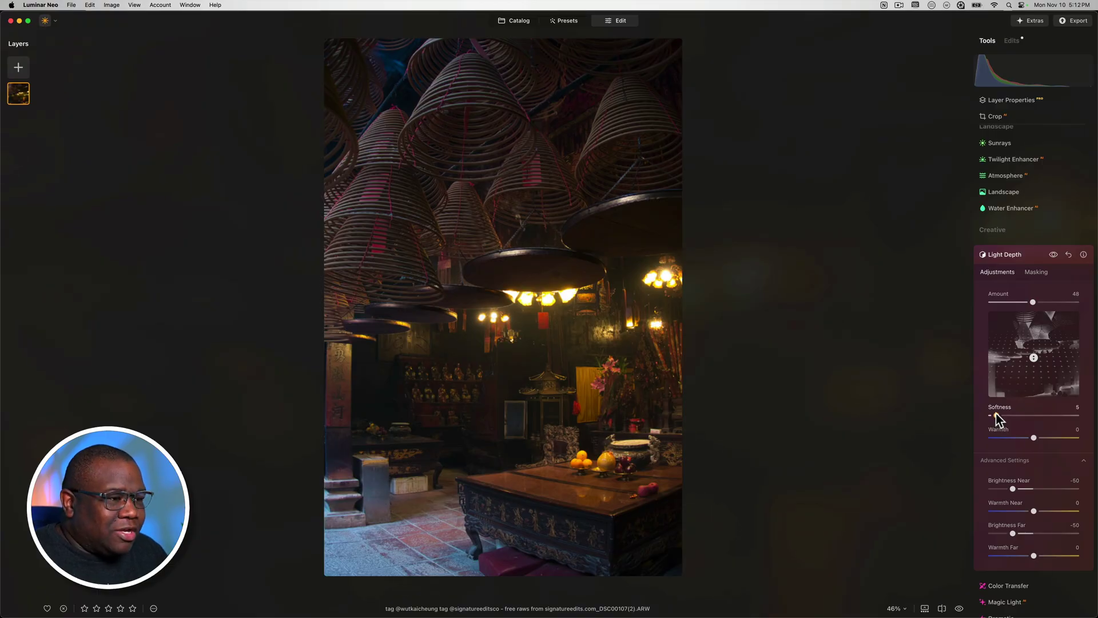
{"action": "left_click_drag", "start_coordinate": [996, 413], "coordinate": [1034, 410]}
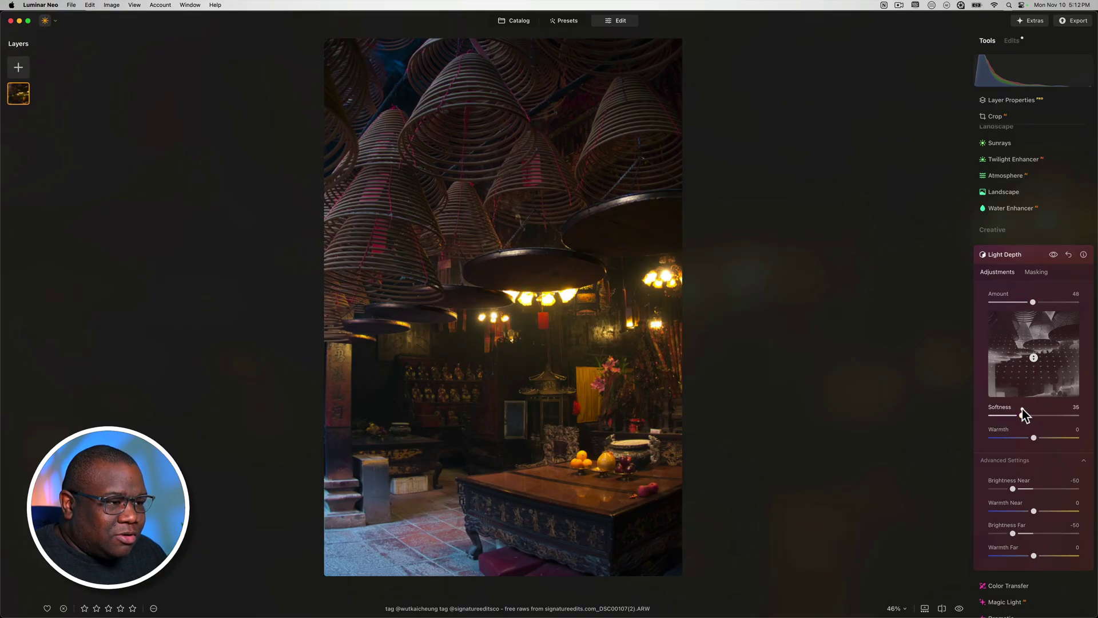
{"action": "left_click_drag", "start_coordinate": [1024, 408], "coordinate": [1022, 409]}
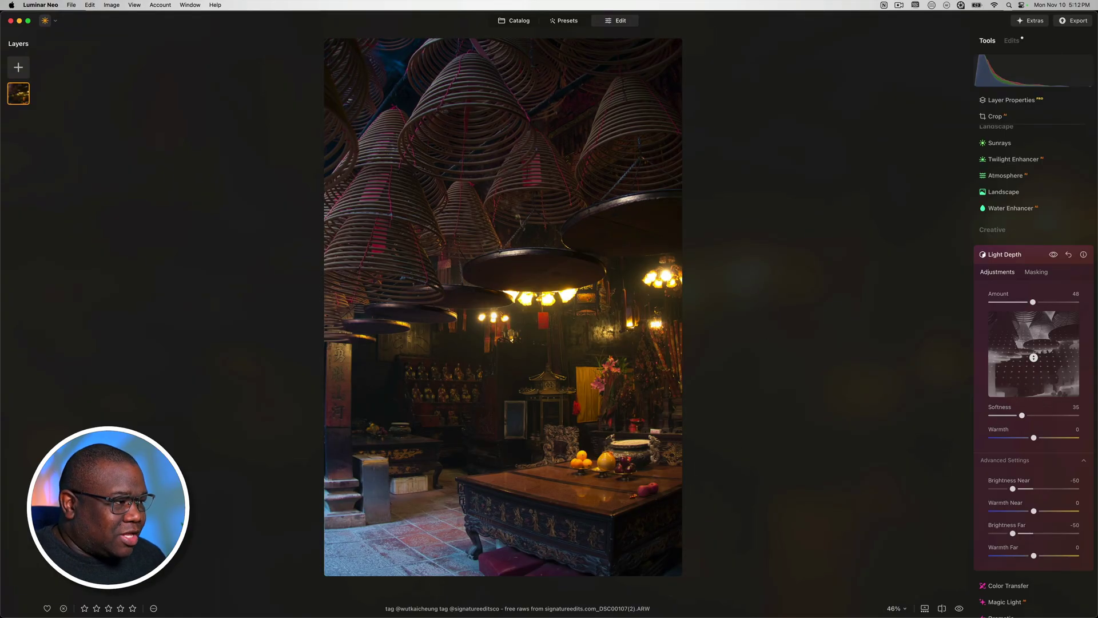
- Toggle Light Depth off and on repeatedly to compare the photo before and after
{"action": "left_click", "coordinate": [1053, 254]}
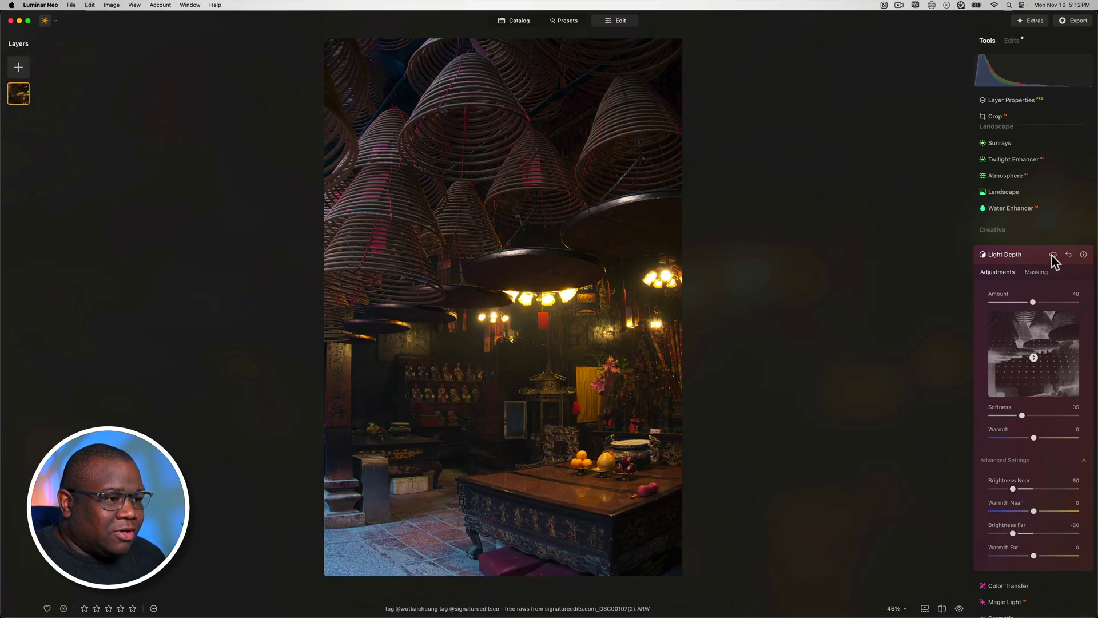
{"action": "left_click", "coordinate": [1054, 254]}
{"action": "left_click", "coordinate": [1054, 254]}
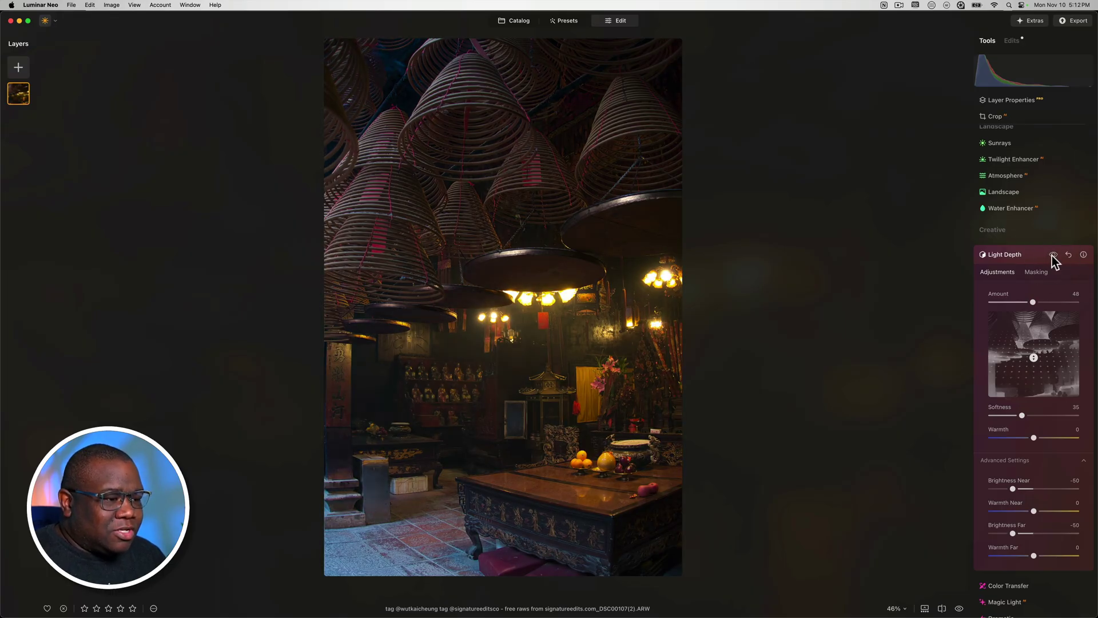
{"action": "left_click", "coordinate": [1053, 254]}
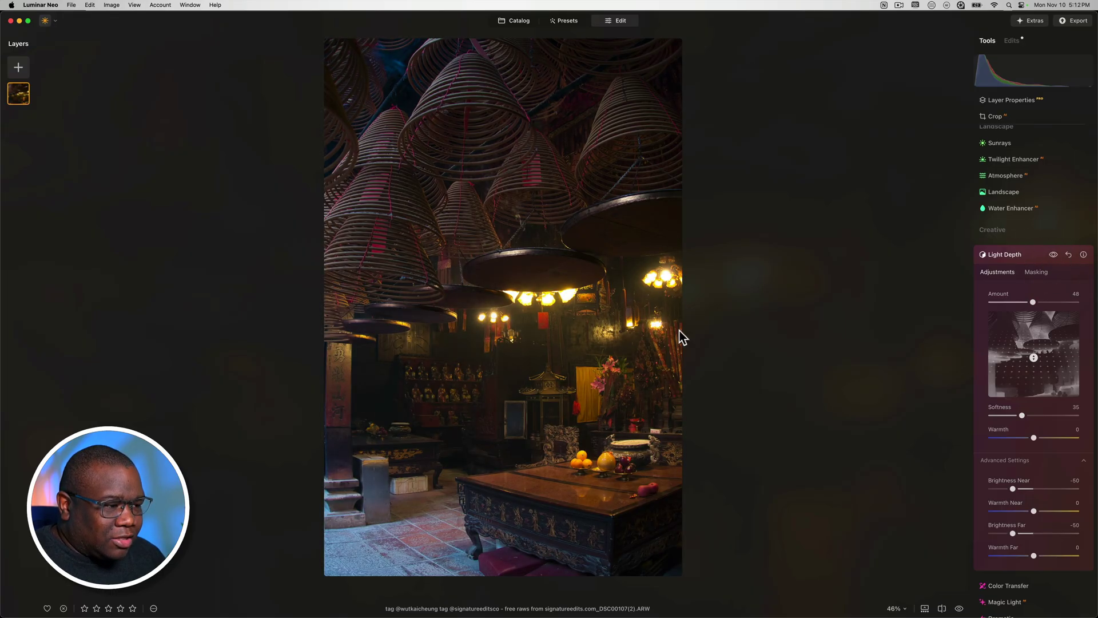
{"action": "left_click", "coordinate": [1054, 255]}
{"action": "left_click", "coordinate": [1053, 254]}
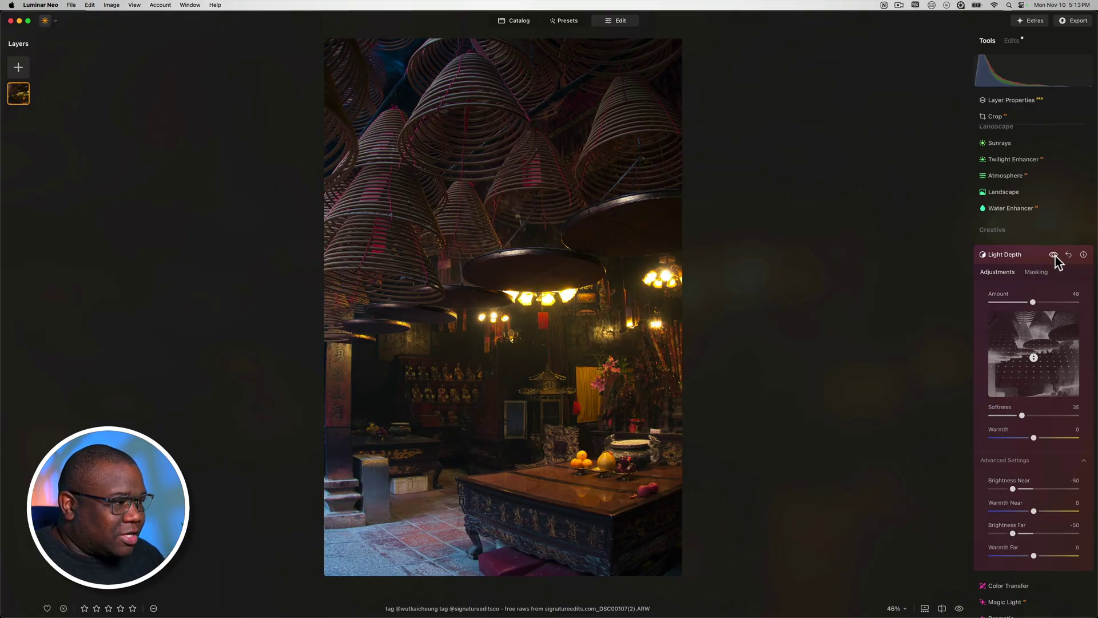
{"action": "left_click", "coordinate": [1053, 254]}
{"action": "left_click", "coordinate": [1054, 255]}
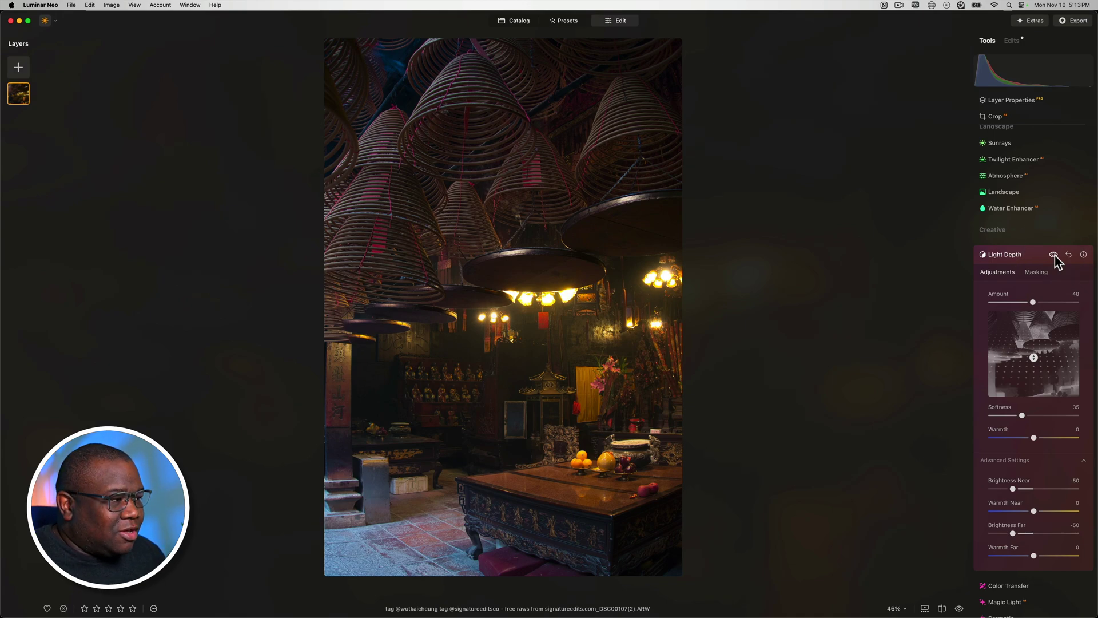
{"action": "left_click", "coordinate": [1053, 255]}
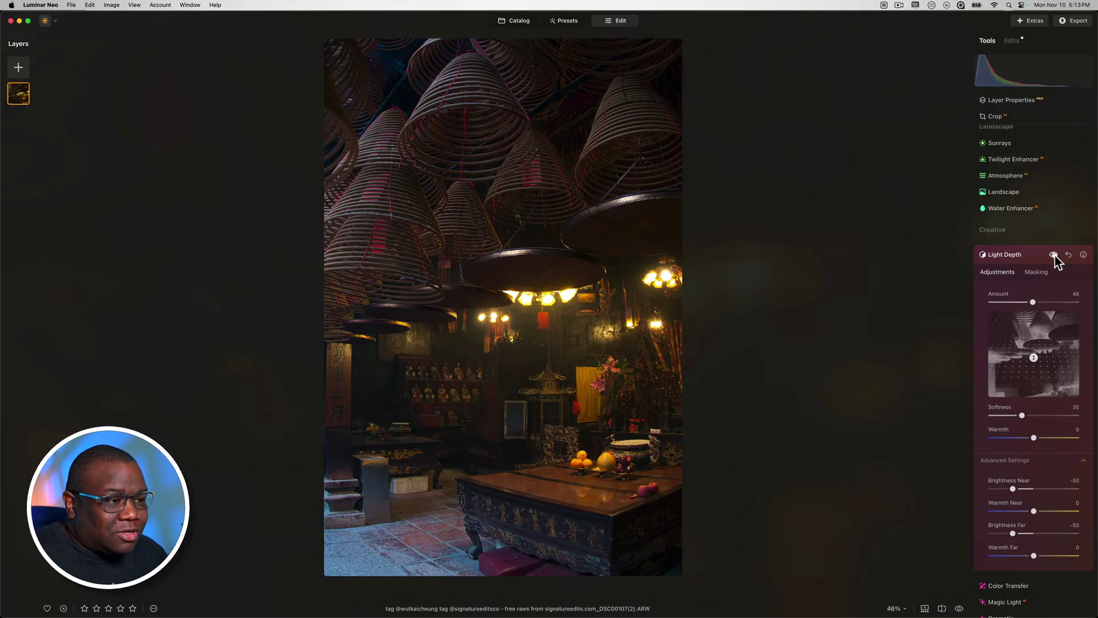
{"action": "left_click", "coordinate": [1054, 255]}
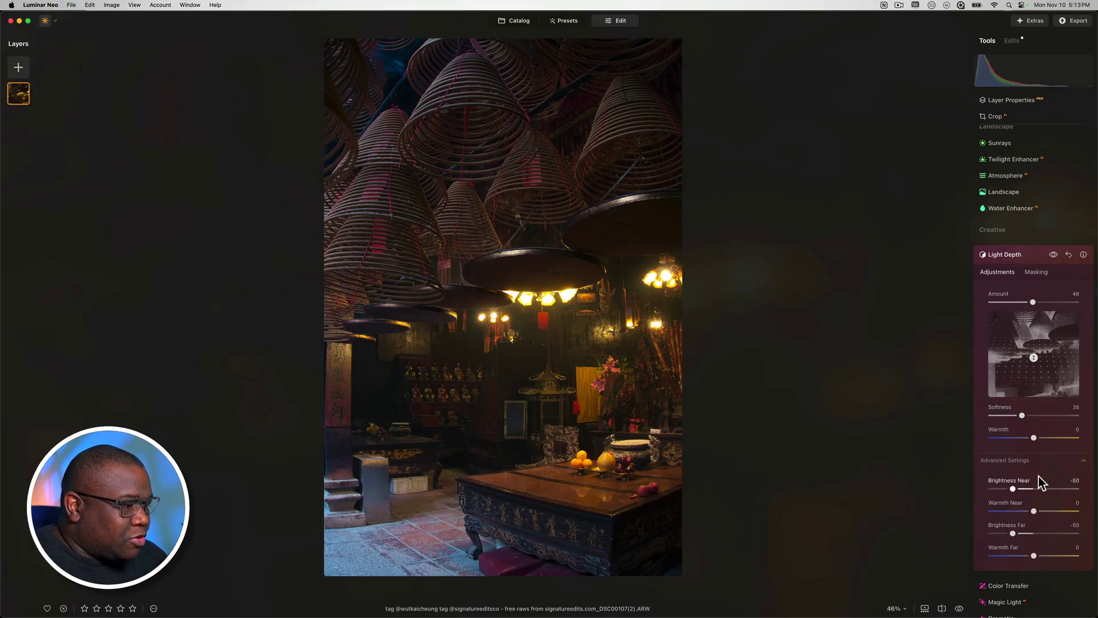
- Set Light Depth Warmth to 33 and collapse the Light Depth panel
{"action": "left_click_drag", "start_coordinate": [1036, 437], "coordinate": [1049, 437]}
{"action": "left_click", "coordinate": [1044, 440]}
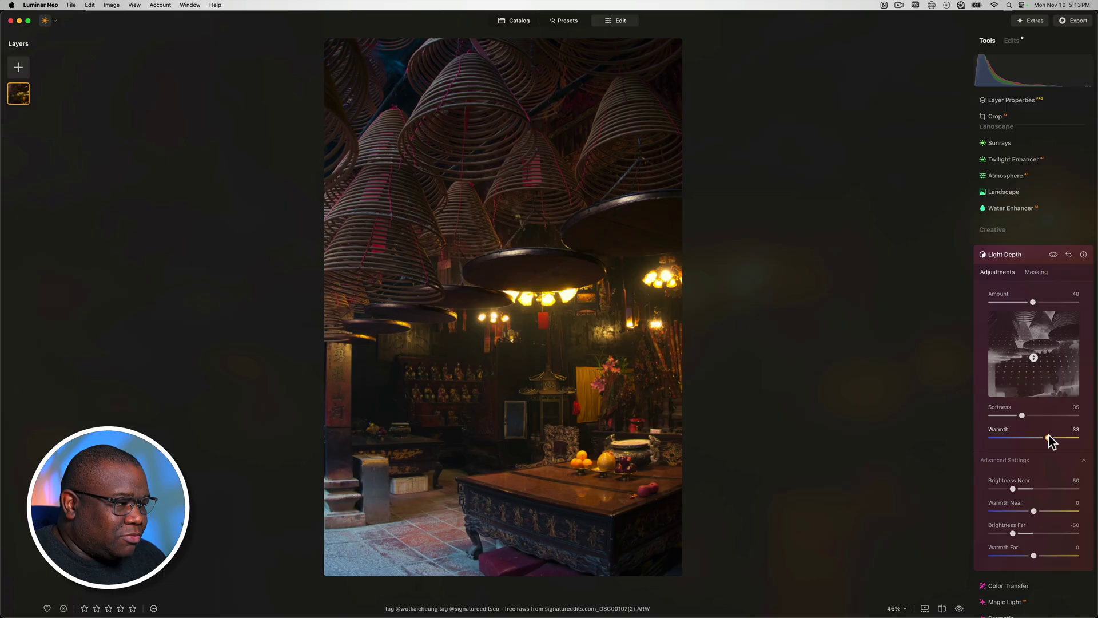
{"action": "left_click", "coordinate": [1024, 255]}
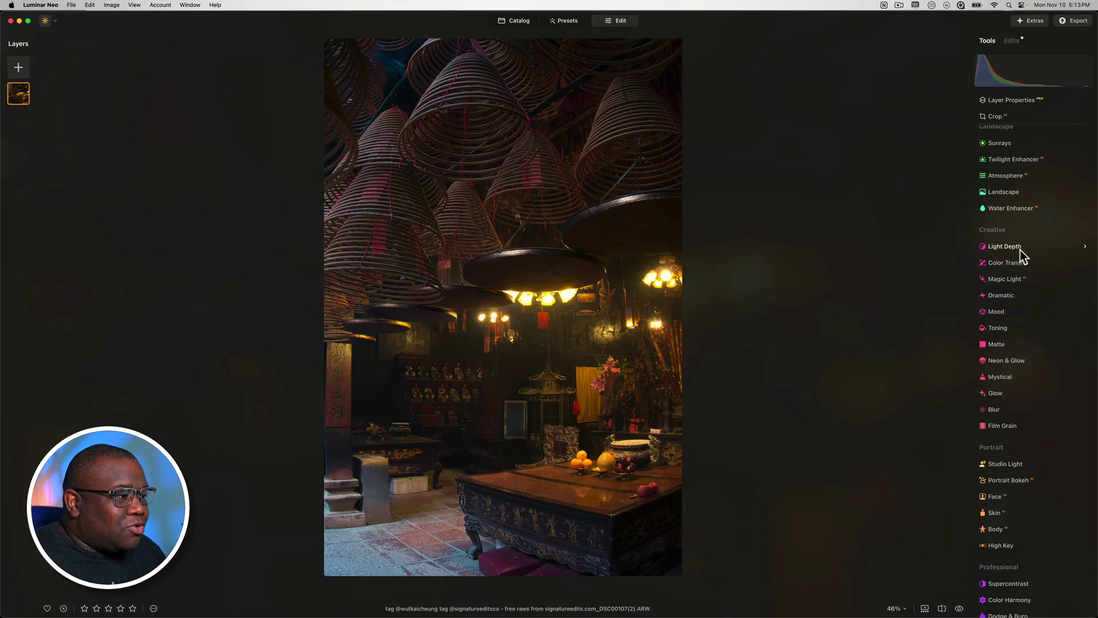
- Reopen Light Depth at Amount 25 and raise the focus point near the depth map's top
{"action": "left_click", "coordinate": [1021, 249]}
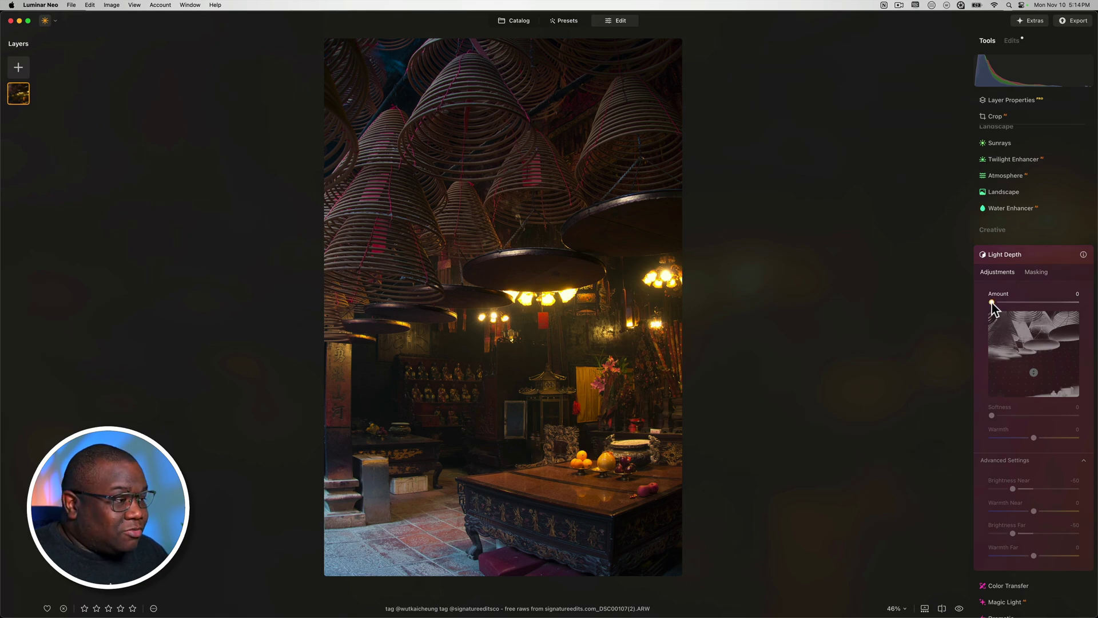
{"action": "left_click_drag", "start_coordinate": [991, 303], "coordinate": [994, 303]}
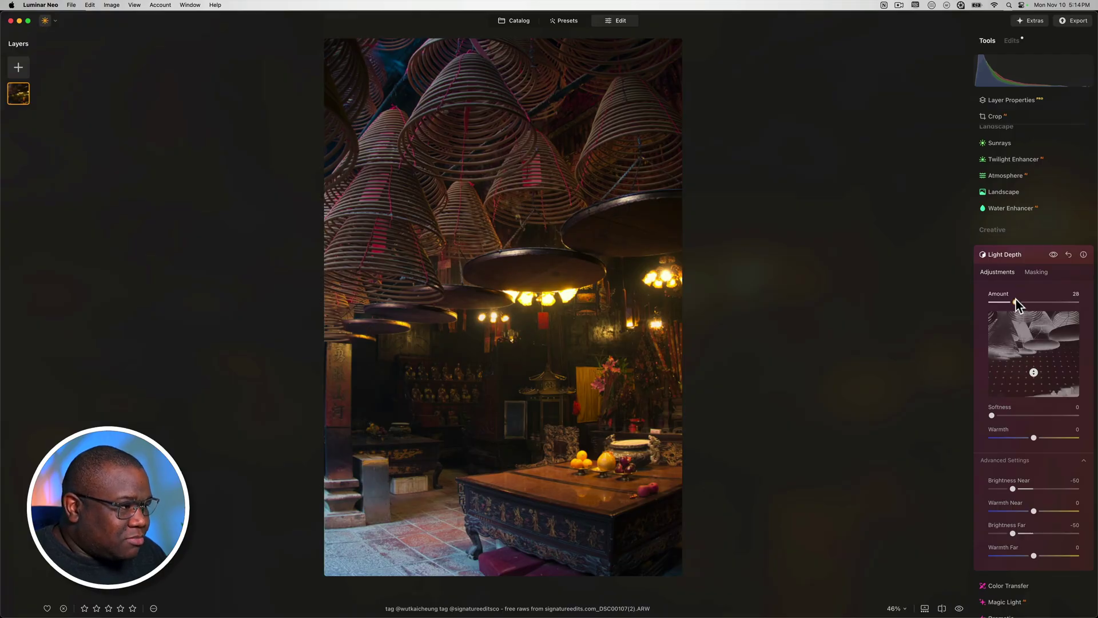
{"action": "left_click", "coordinate": [1014, 300]}
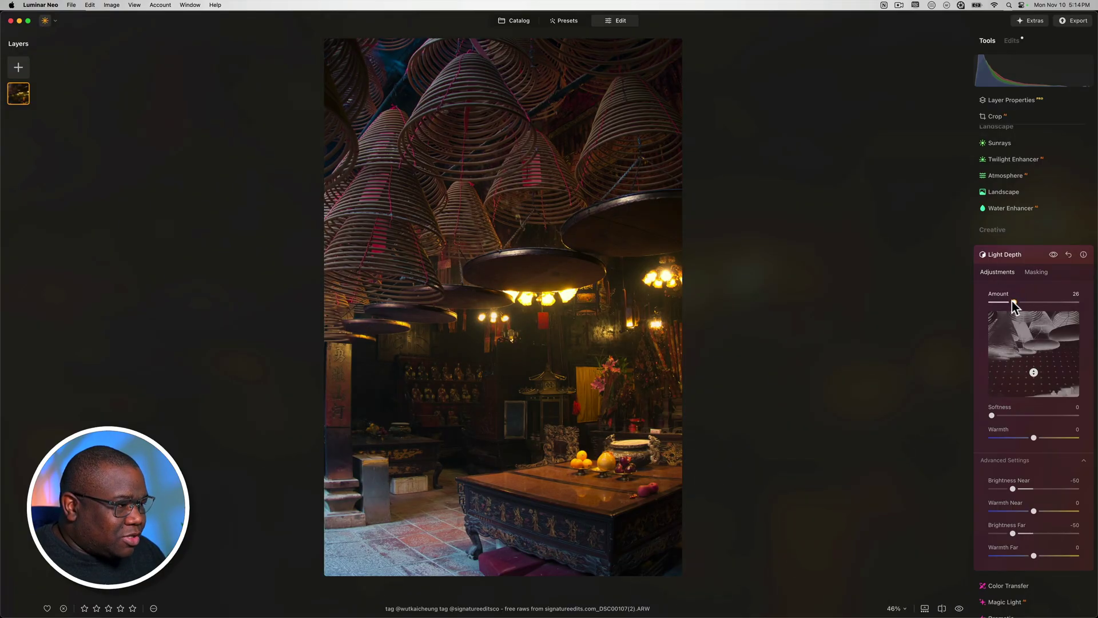
{"action": "left_click", "coordinate": [1011, 300]}
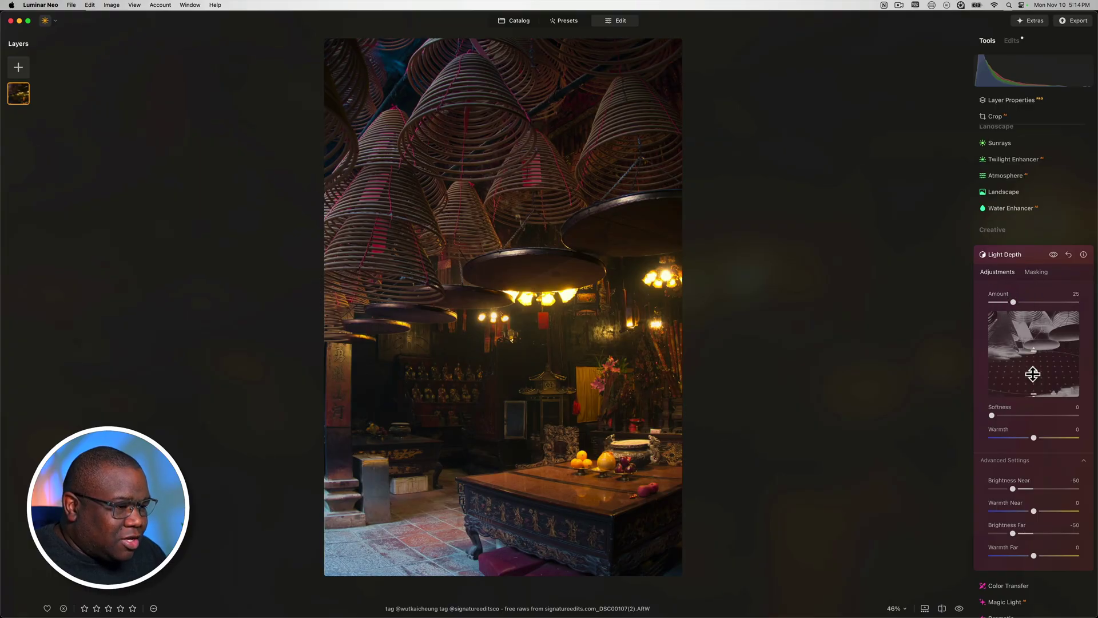
{"action": "left_click_drag", "start_coordinate": [1032, 372], "coordinate": [1036, 341]}
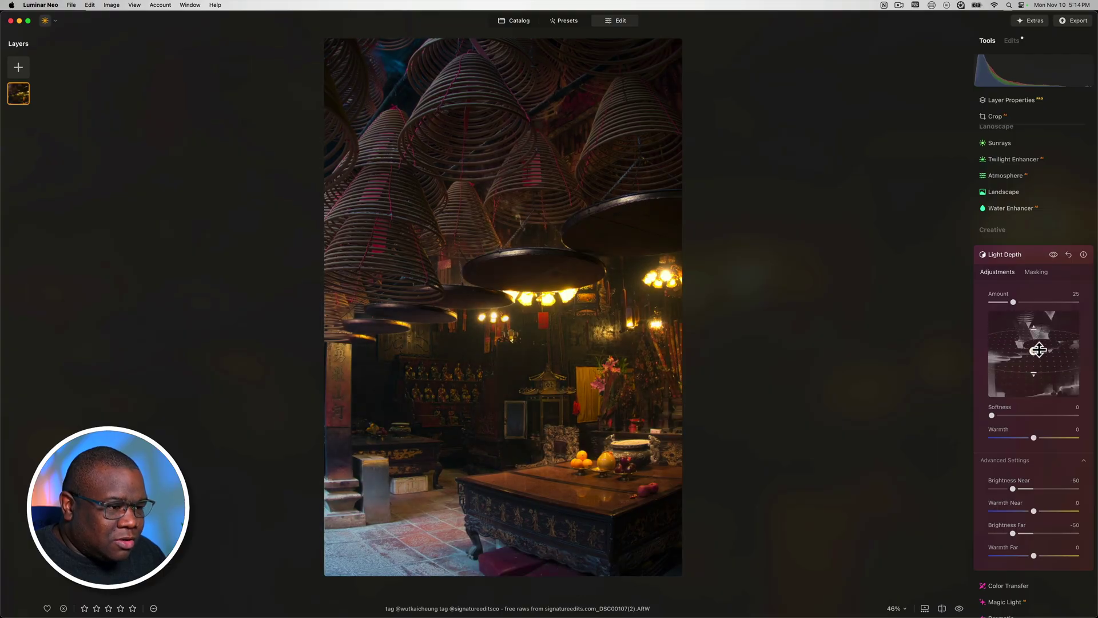
{"action": "left_click_drag", "start_coordinate": [1038, 347], "coordinate": [1038, 321]}
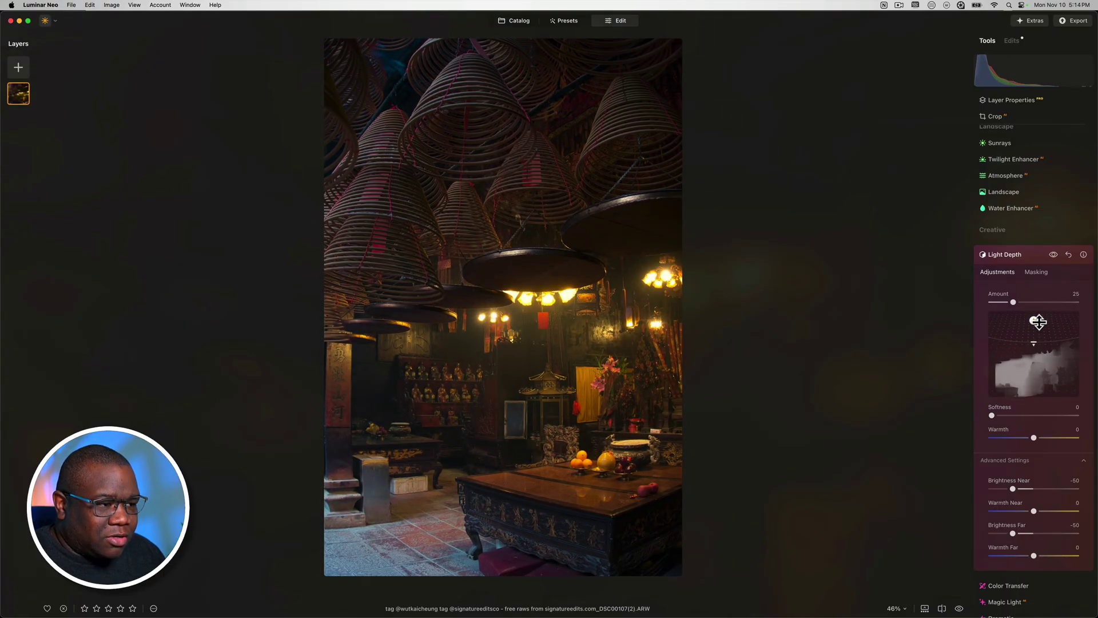
- Compare Light Depth on and off with the photo zoomed to 100%
{"action": "left_click", "coordinate": [1053, 255]}
{"action": "left_click", "coordinate": [1053, 255]}
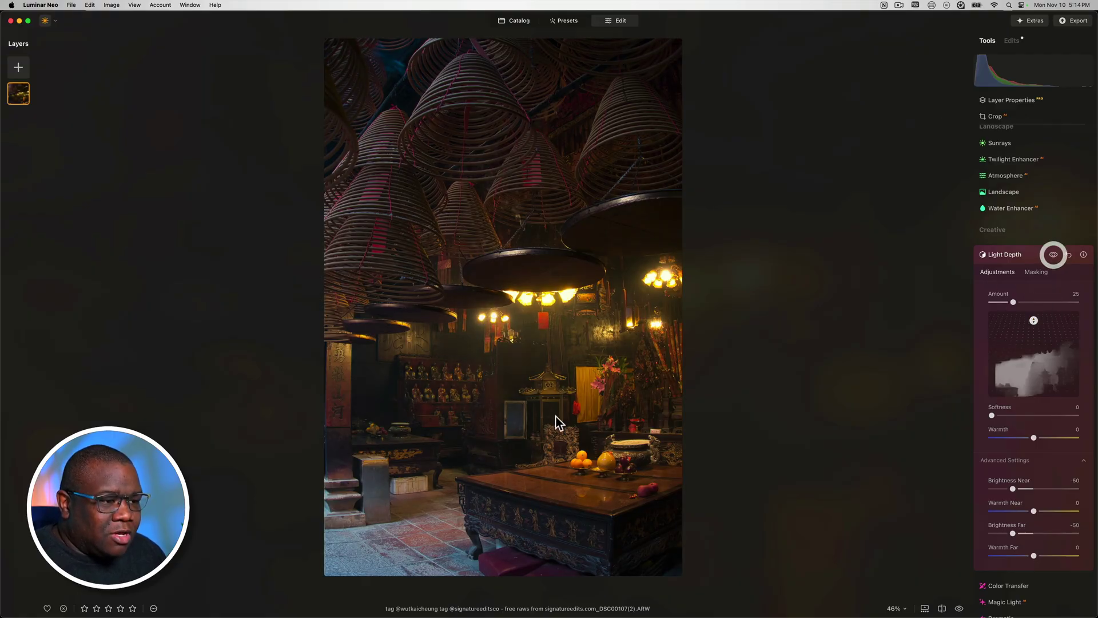
{"action": "left_click", "coordinate": [414, 373]}
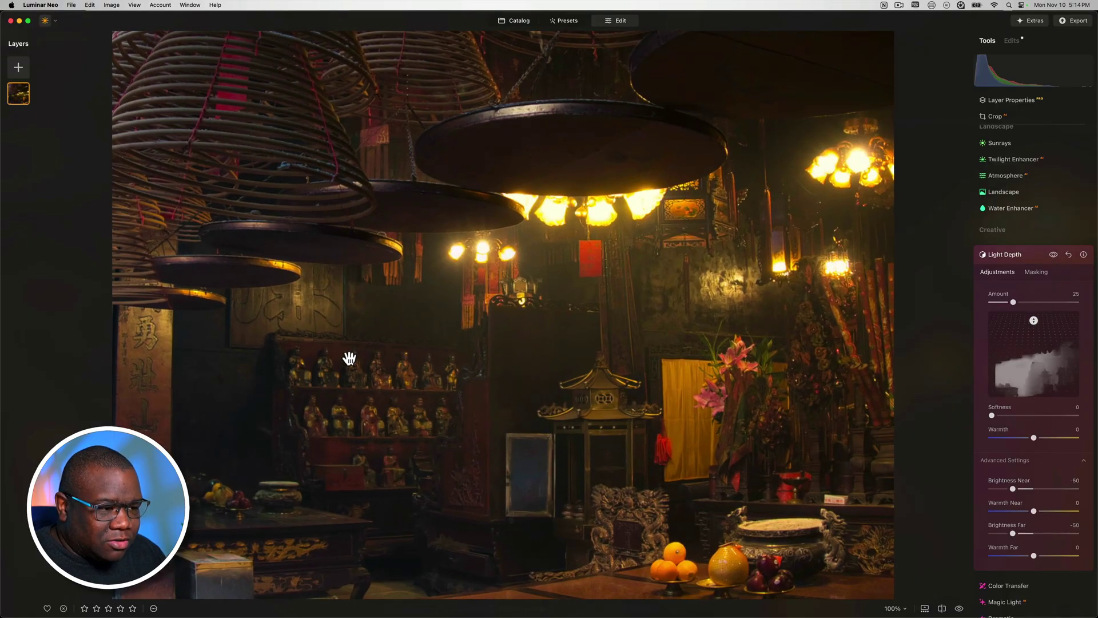
{"action": "left_click", "coordinate": [1053, 255]}
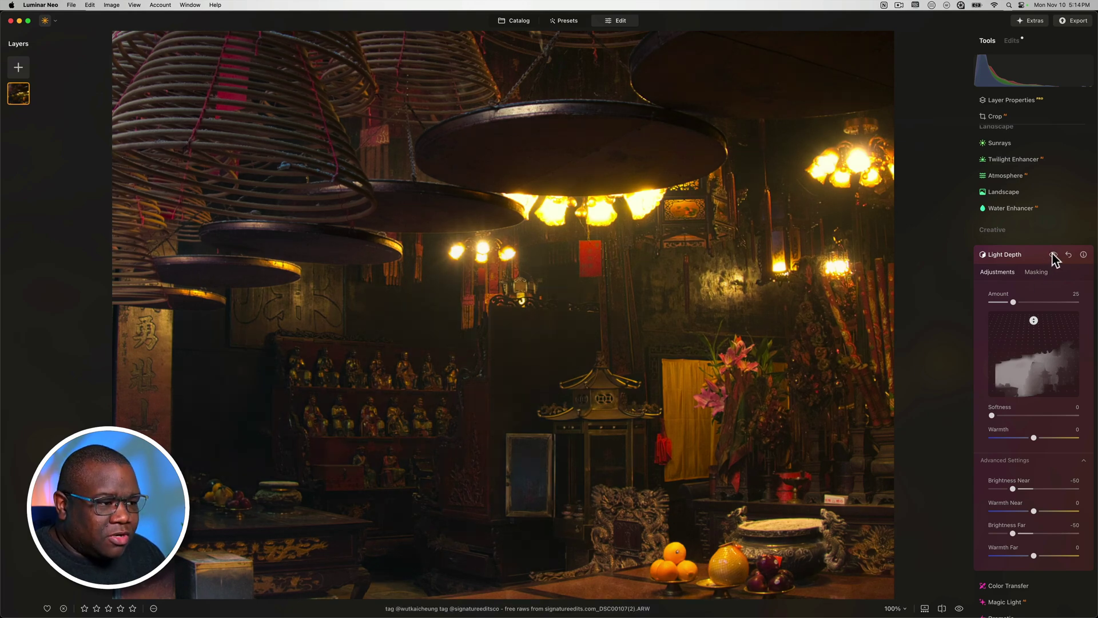
{"action": "left_click", "coordinate": [1053, 255]}
{"action": "left_click", "coordinate": [1054, 255]}
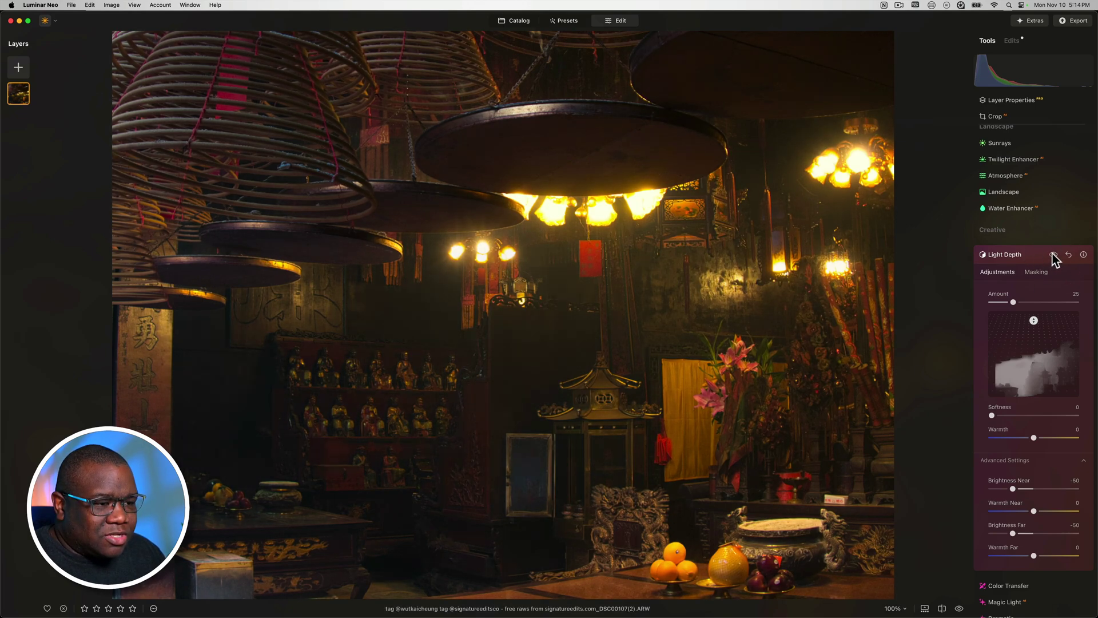
{"action": "left_click", "coordinate": [1054, 255]}
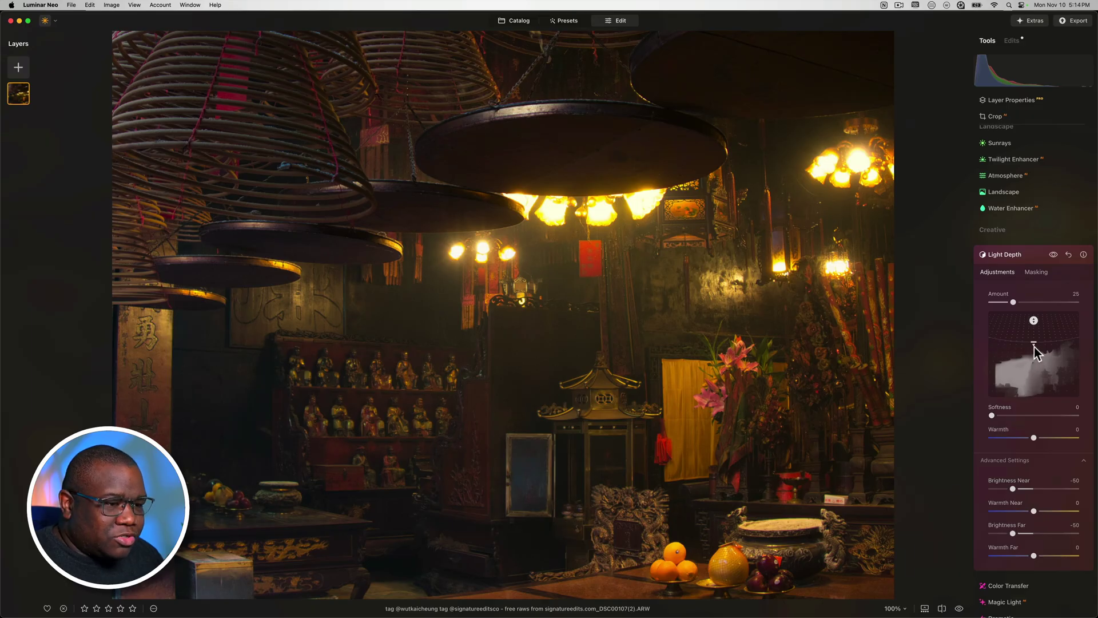
- Push the depth point to the map's top edge and recompare with the photo fitted
{"action": "left_click_drag", "start_coordinate": [1034, 342], "coordinate": [1034, 330]}
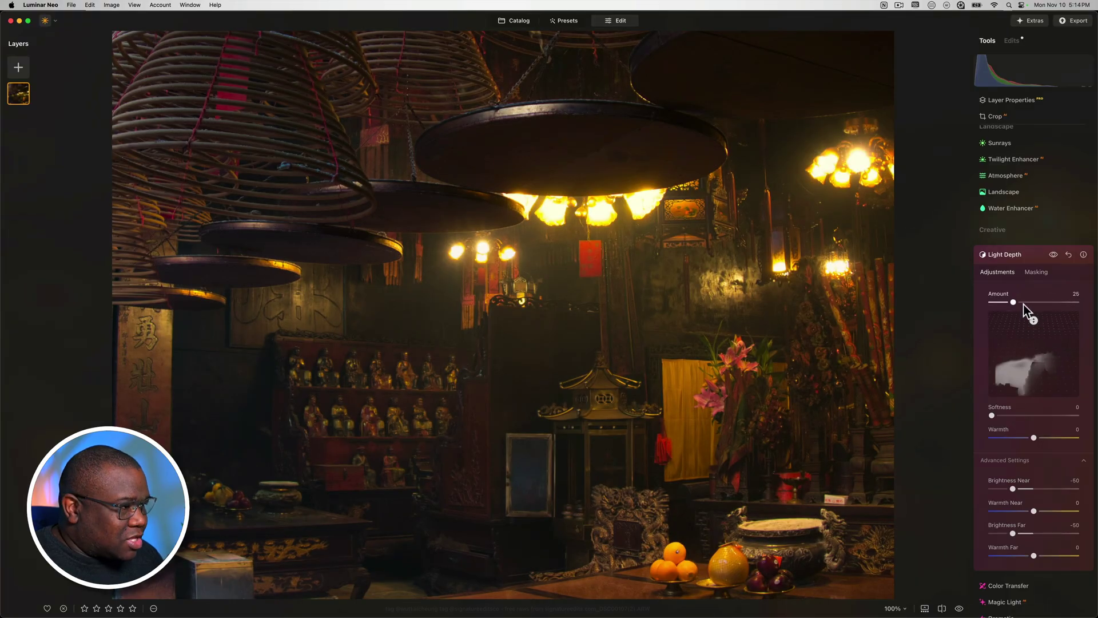
{"action": "left_click", "coordinate": [1053, 255]}
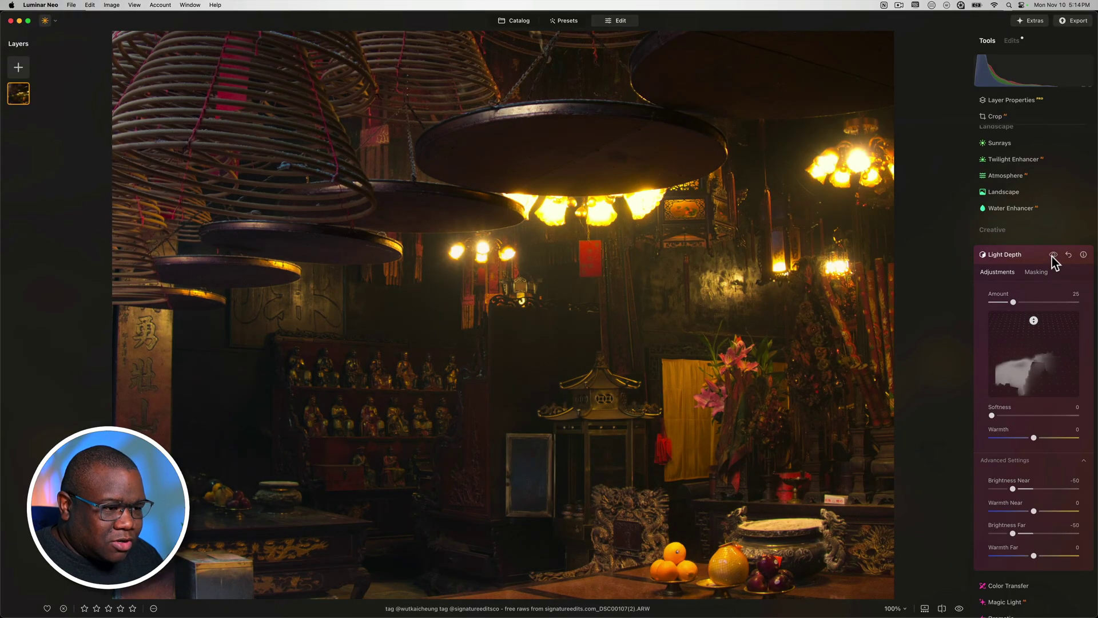
{"action": "left_click", "coordinate": [1053, 254]}
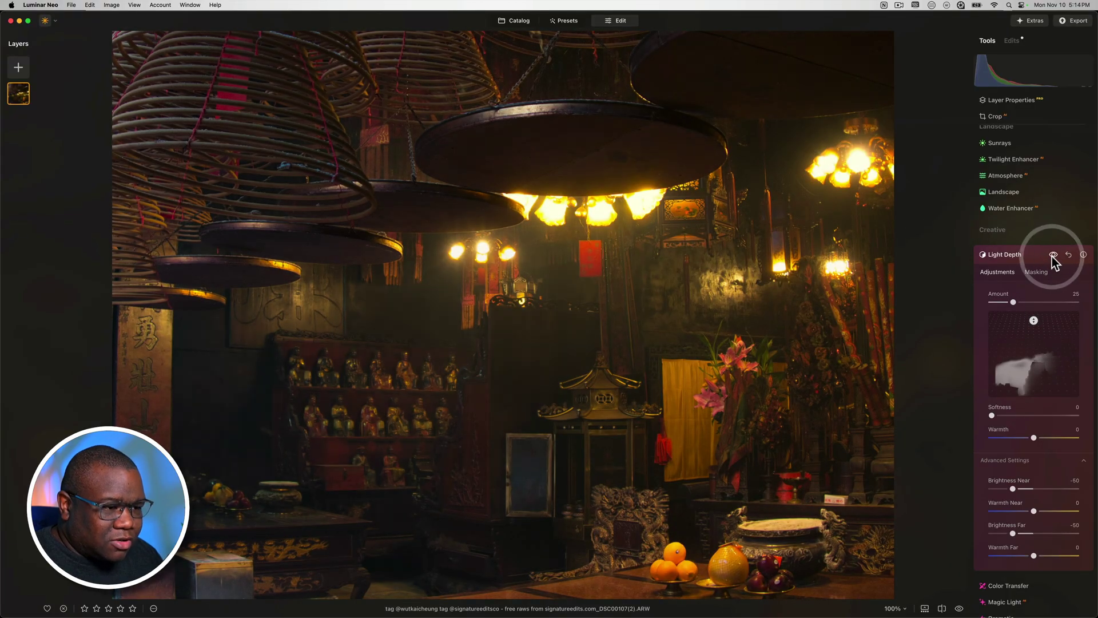
{"action": "left_click", "coordinate": [378, 411]}
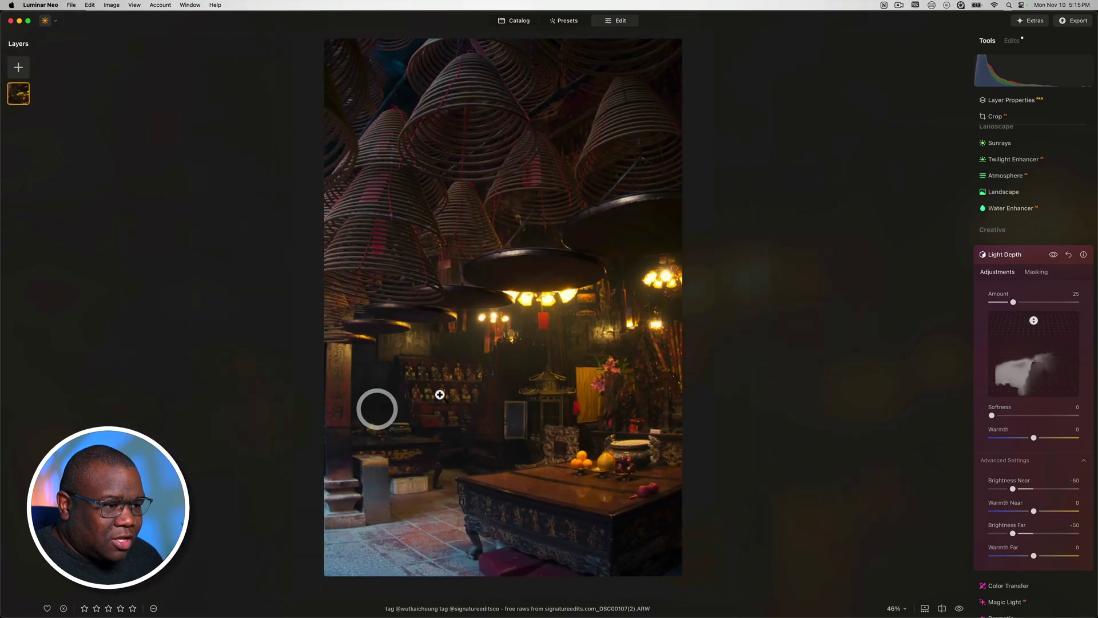
{"action": "left_click", "coordinate": [1053, 255]}
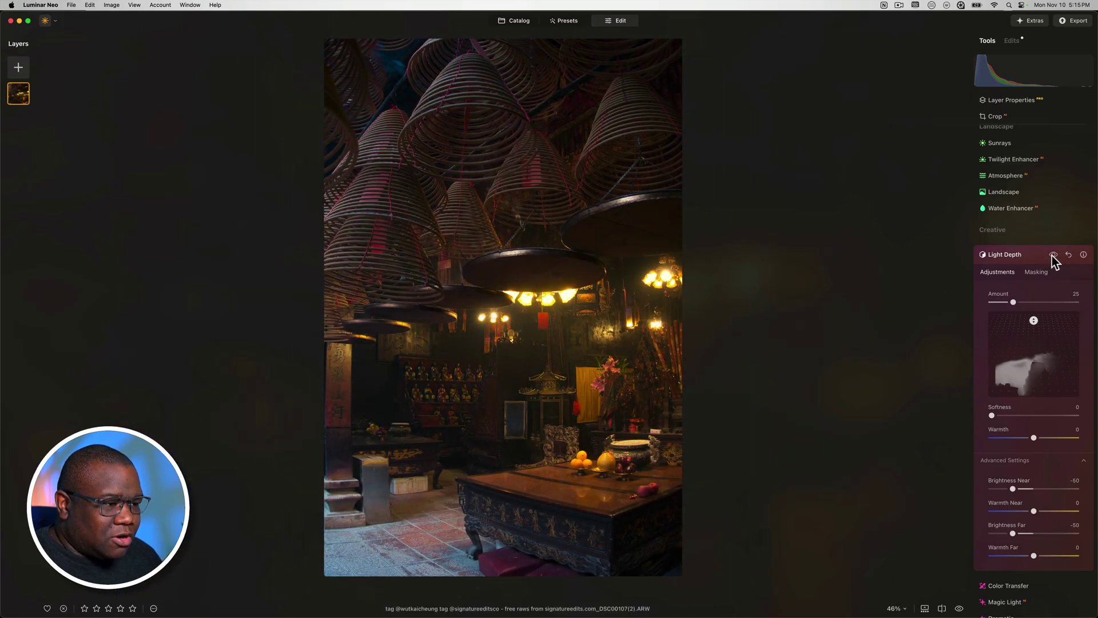
{"action": "left_click", "coordinate": [1053, 255]}
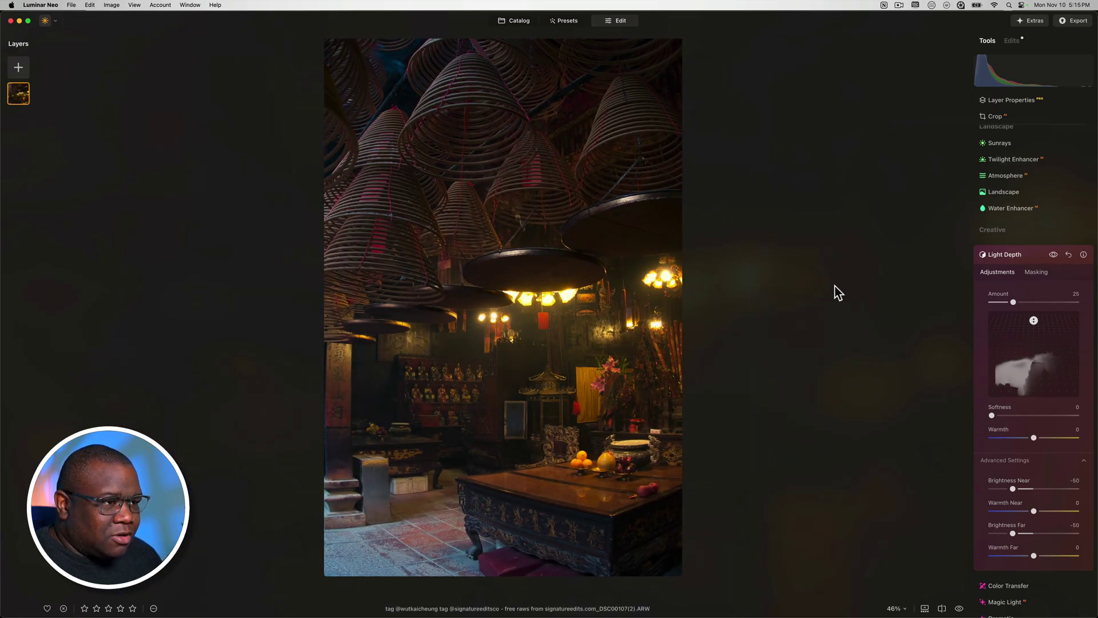
{"action": "left_click", "coordinate": [1029, 254]}
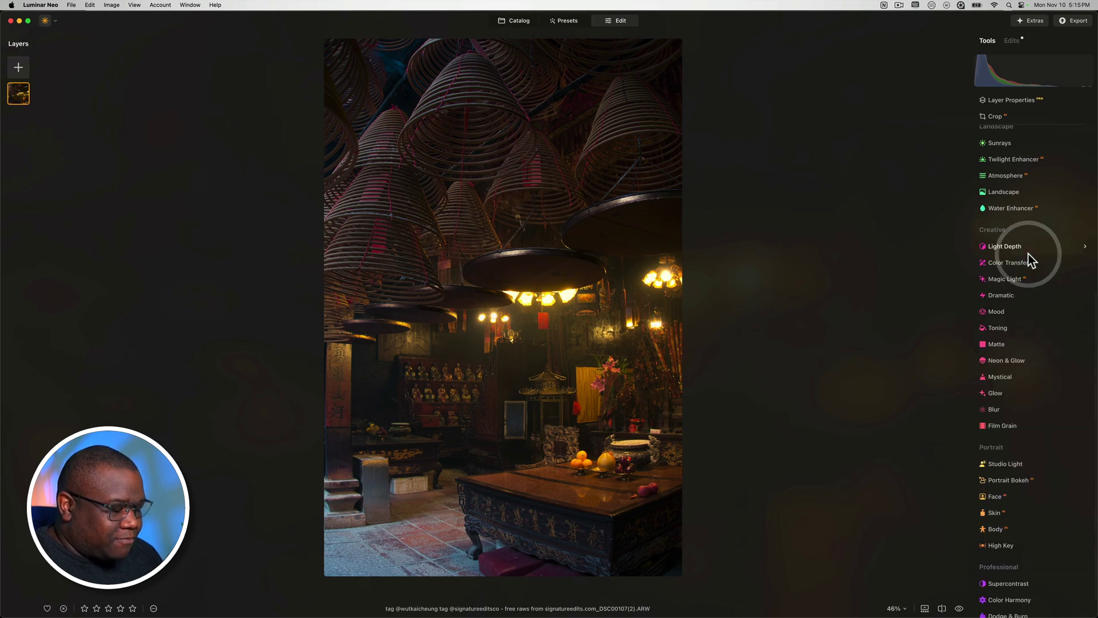
{"action": "key", "text": "backslash"}
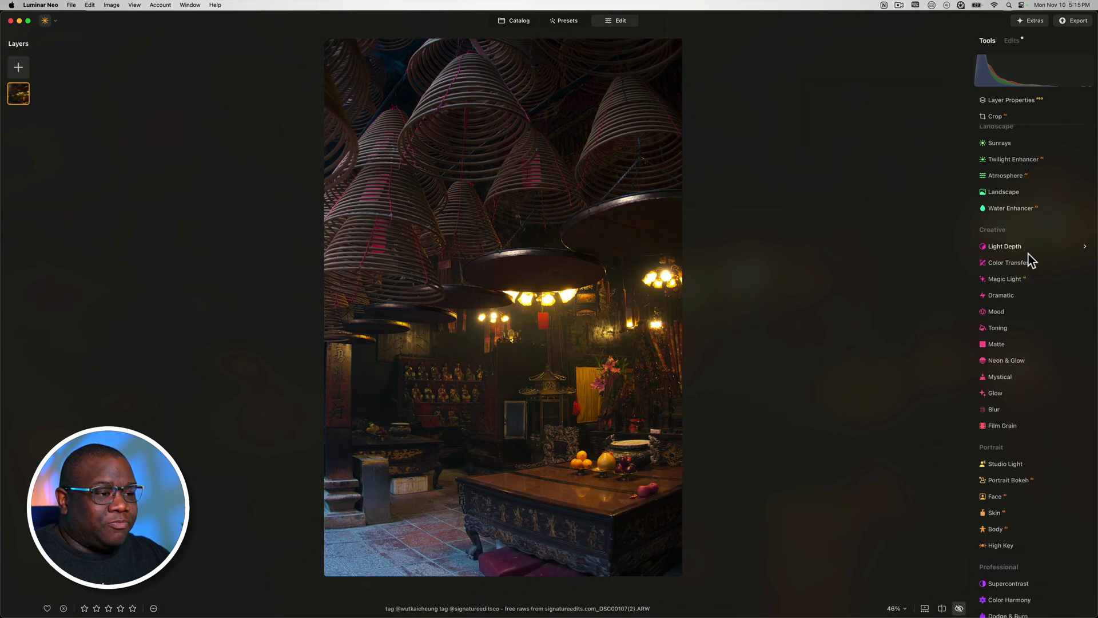
{"action": "key", "text": "backslash"}
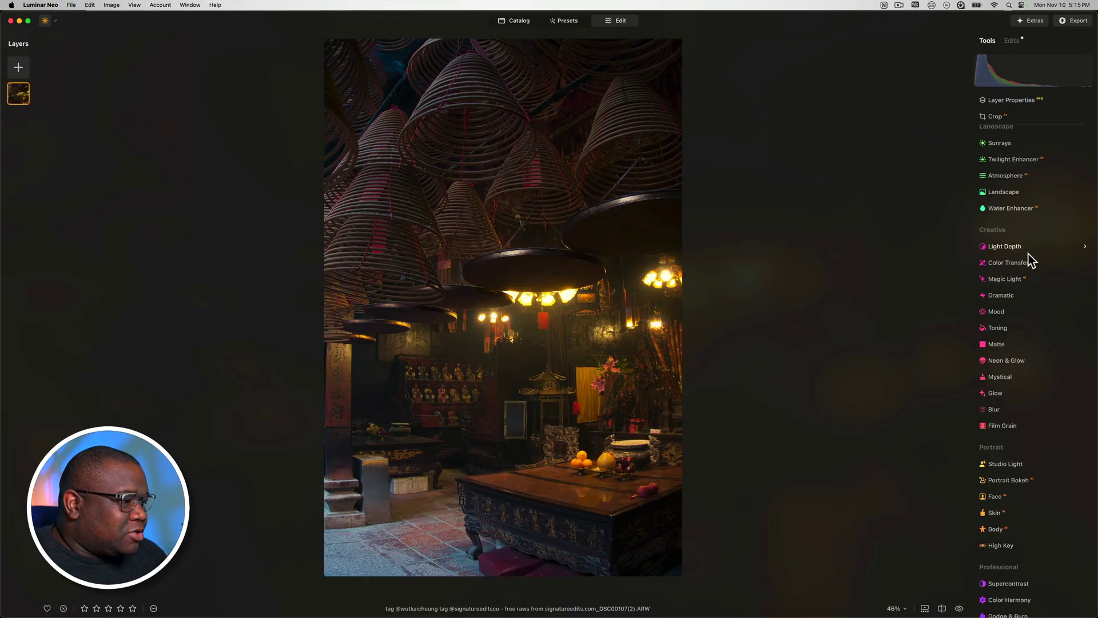
- Open the Color tool and raise Saturation to 17
{"action": "scroll", "coordinate": [1027, 491], "scroll_direction": "down", "scroll_amount": 1}
{"action": "scroll", "coordinate": [1040, 517], "scroll_direction": "up", "scroll_amount": 10}
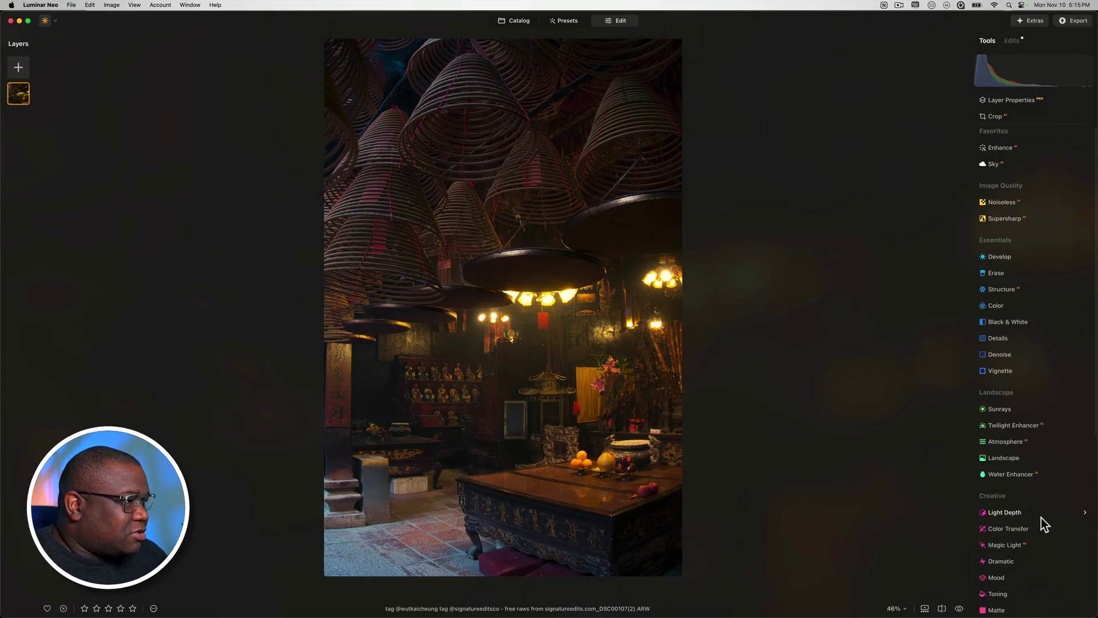
{"action": "left_click", "coordinate": [995, 306]}
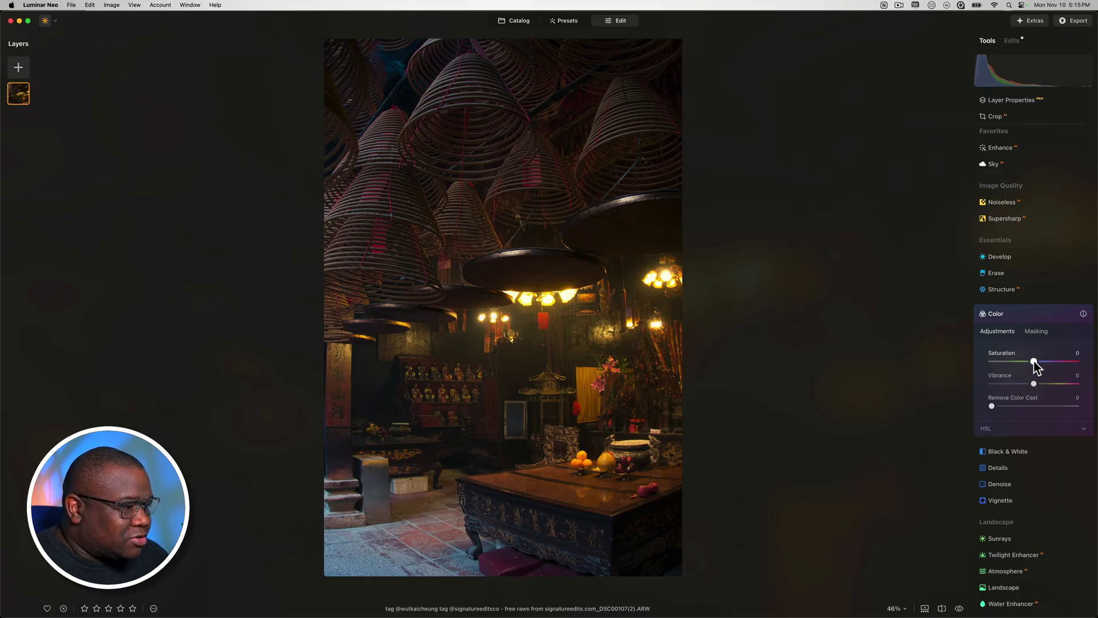
{"action": "left_click_drag", "start_coordinate": [1034, 362], "coordinate": [1039, 365]}
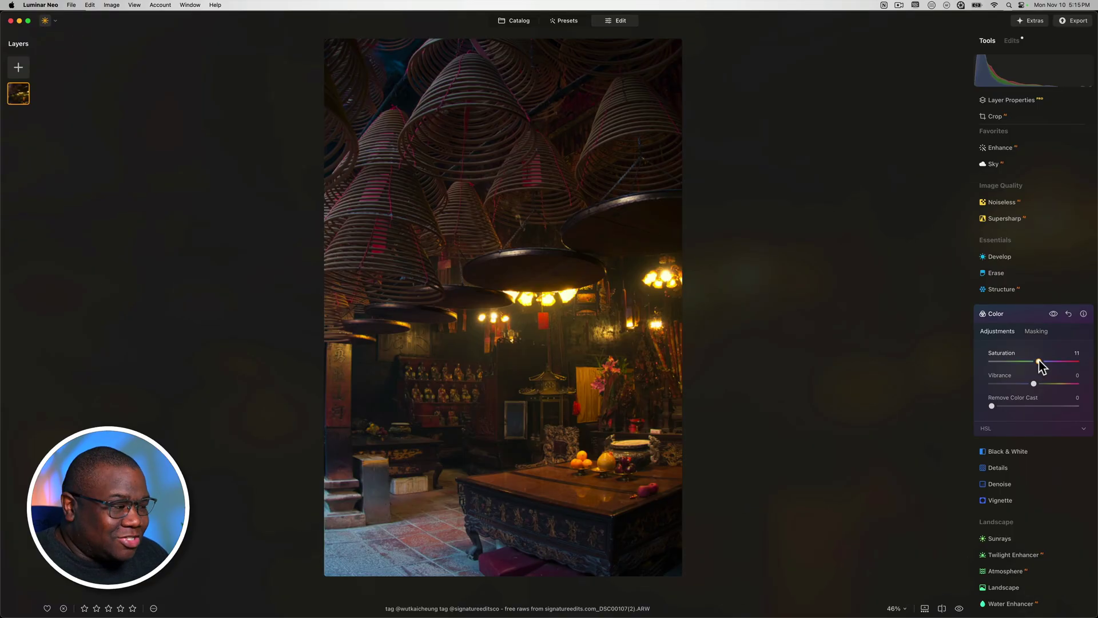
{"action": "left_click_drag", "start_coordinate": [1039, 366], "coordinate": [1041, 360]}
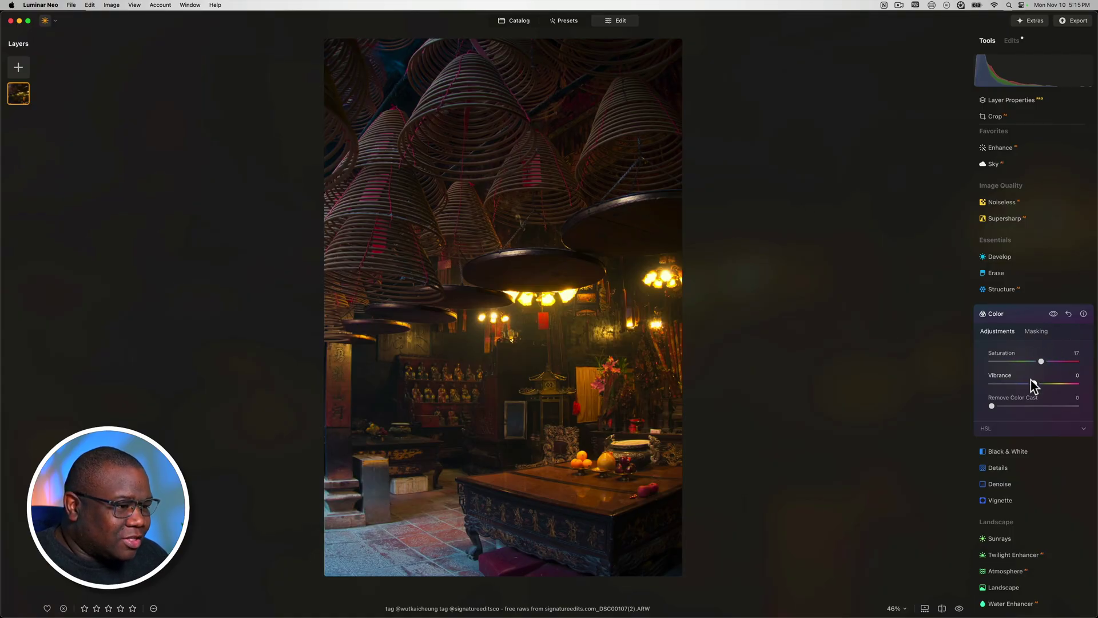
{"action": "left_click", "coordinate": [1052, 313]}
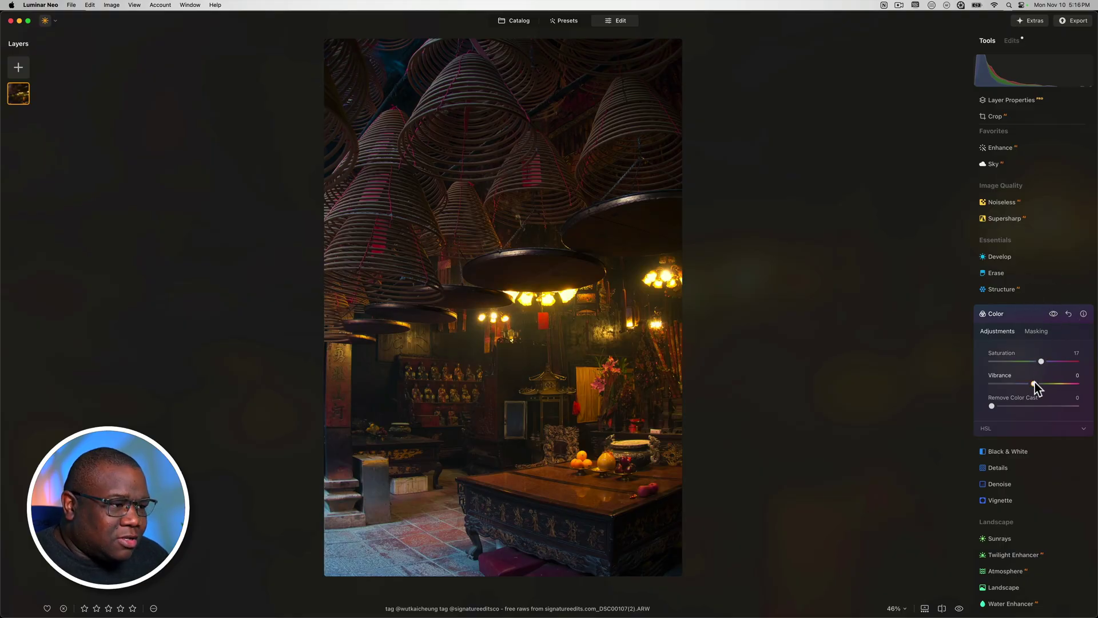
- Raise Vibrance to 15 and toggle the colour boost preview to compare
{"action": "left_click_drag", "start_coordinate": [1034, 384], "coordinate": [1070, 391]}
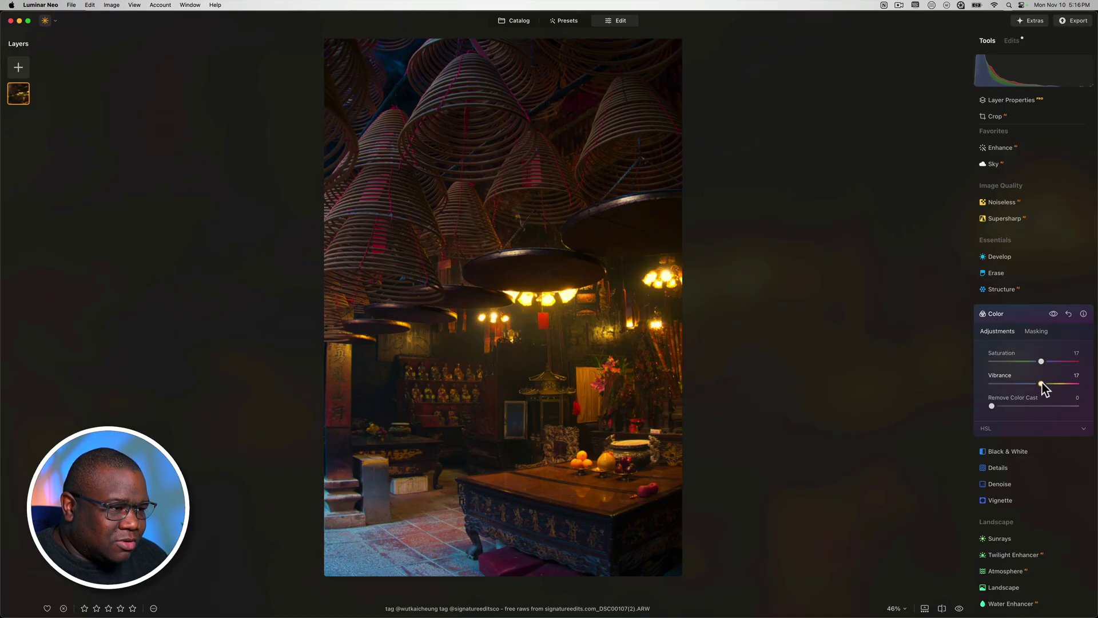
{"action": "left_click", "coordinate": [1041, 383]}
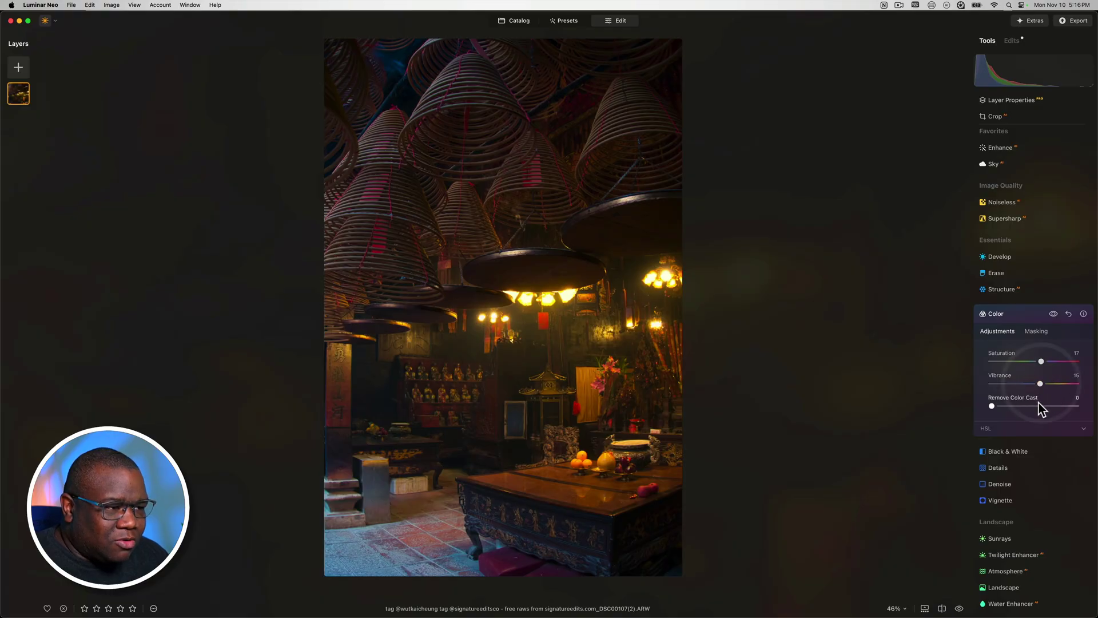
{"action": "left_click", "coordinate": [1053, 314]}
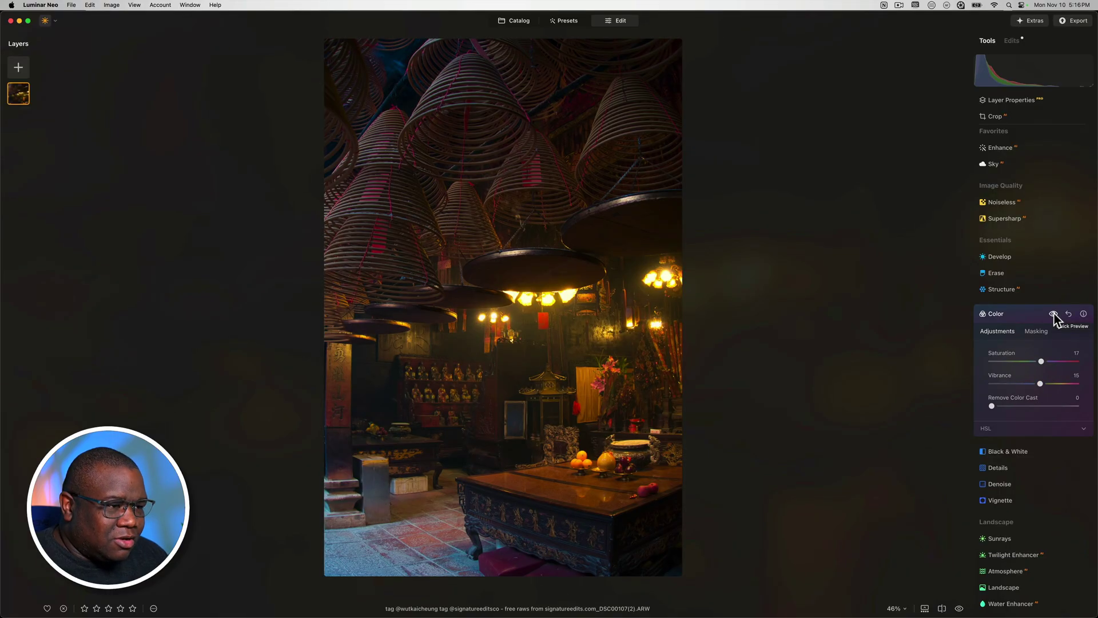
{"action": "left_click", "coordinate": [1053, 314]}
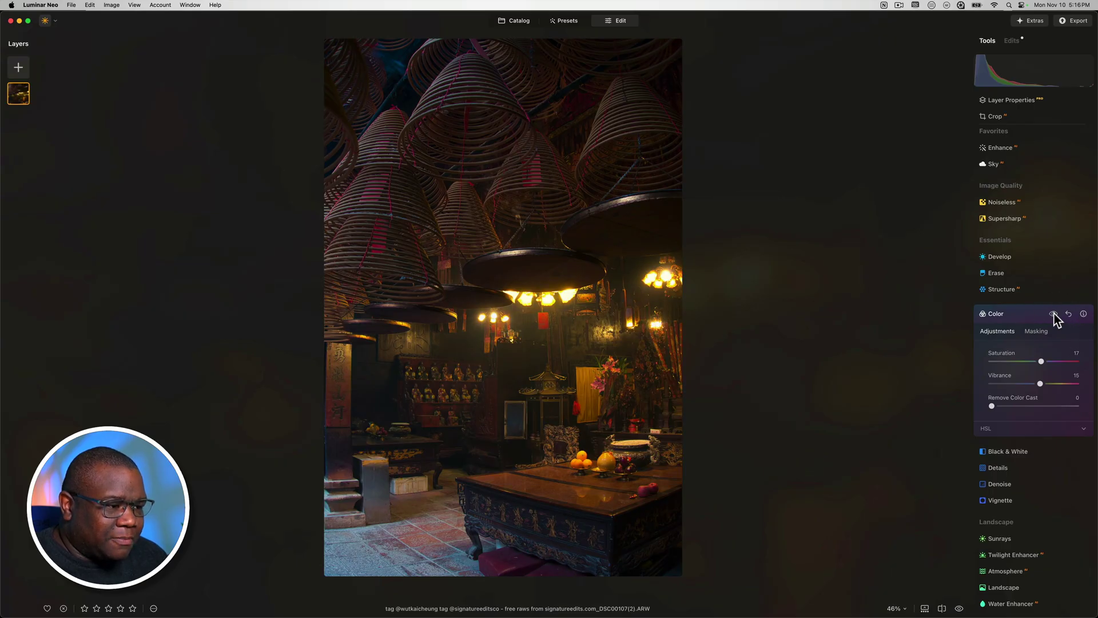
{"action": "left_click", "coordinate": [1053, 314]}
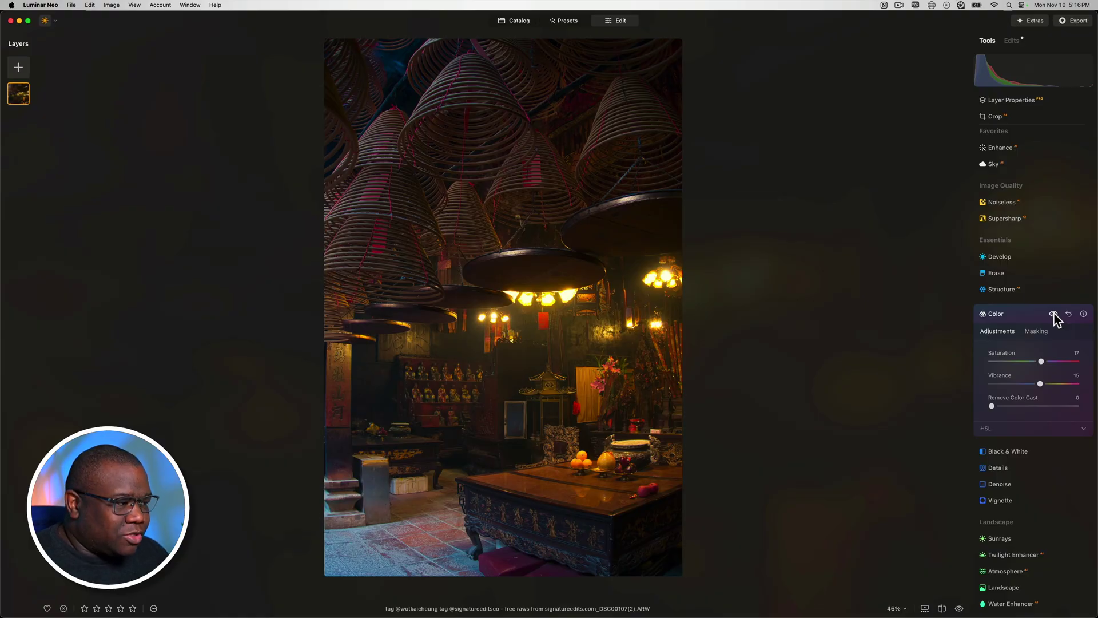
- Close Color and set Develop's Light Smart Contrast to 11
{"action": "left_click", "coordinate": [1004, 312]}
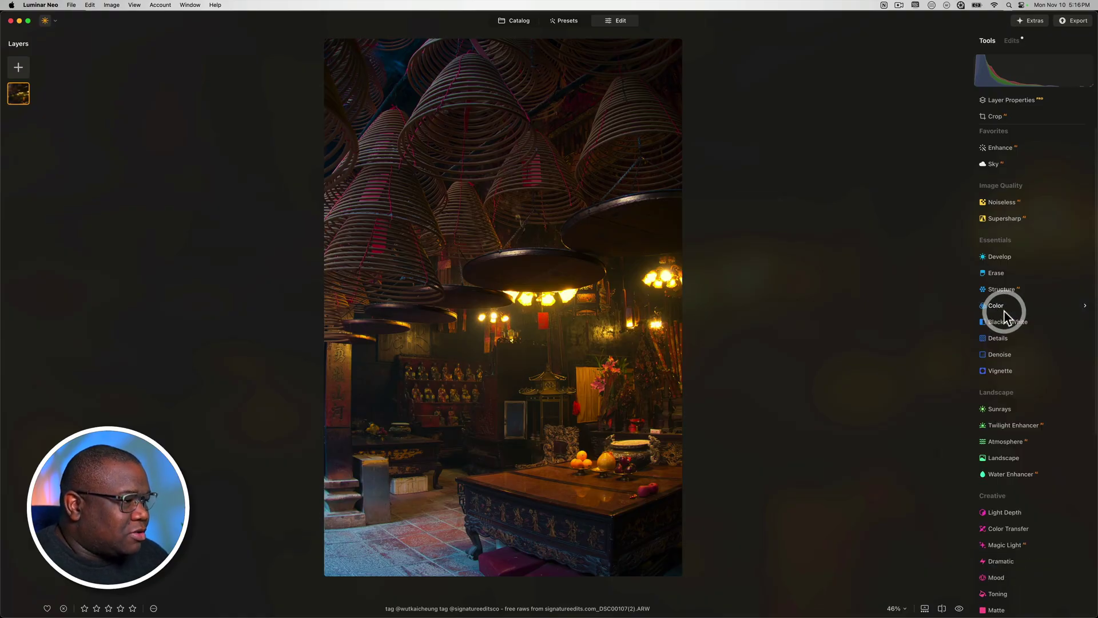
{"action": "left_click", "coordinate": [1000, 258]}
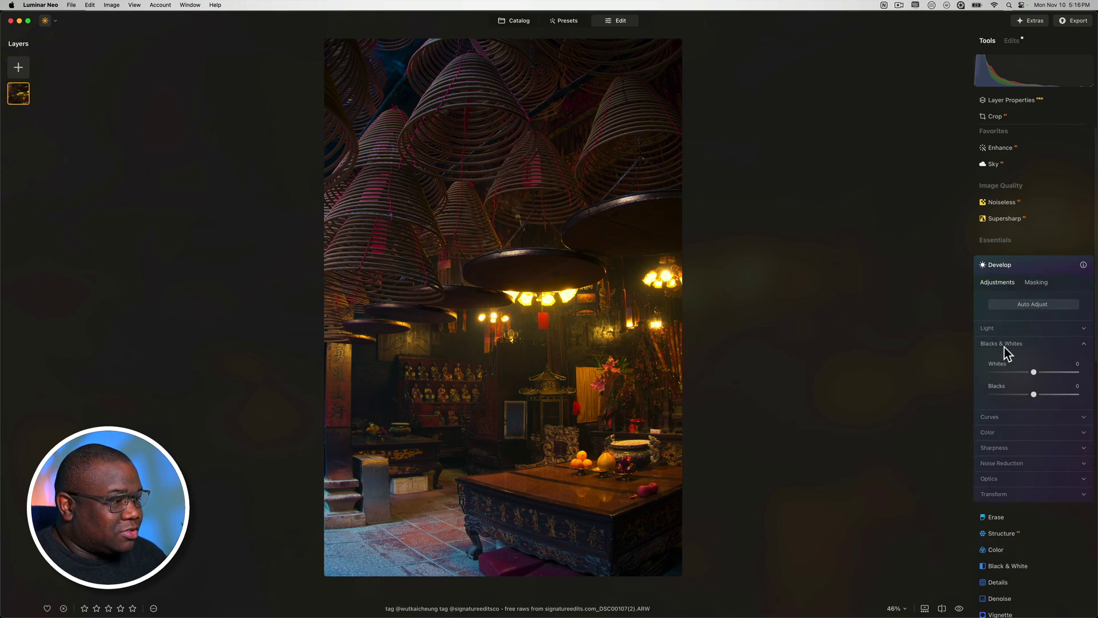
{"action": "left_click", "coordinate": [1001, 328]}
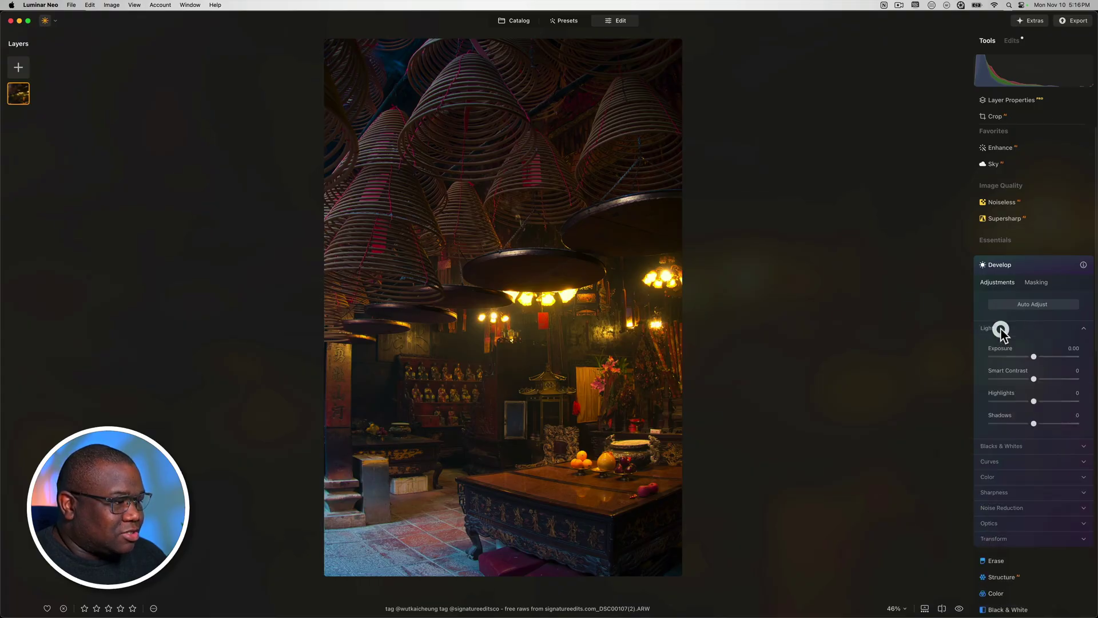
{"action": "left_click_drag", "start_coordinate": [1034, 378], "coordinate": [1040, 379]}
{"action": "left_click", "coordinate": [1040, 379]}
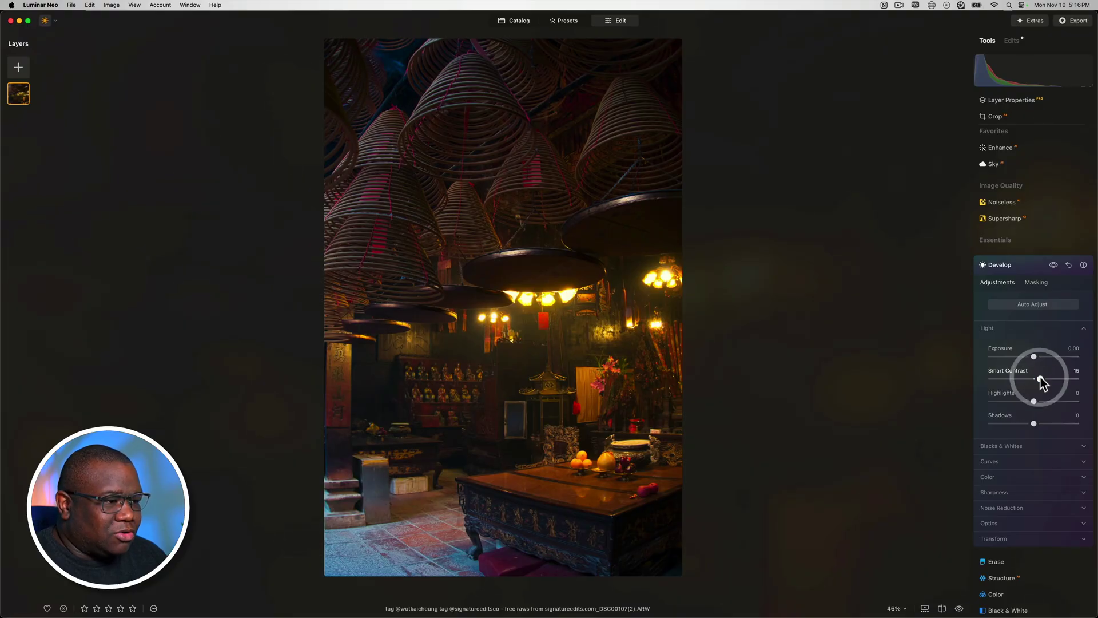
{"action": "left_click_drag", "start_coordinate": [1040, 379], "coordinate": [1039, 379]}
{"action": "left_click", "coordinate": [1039, 379]}
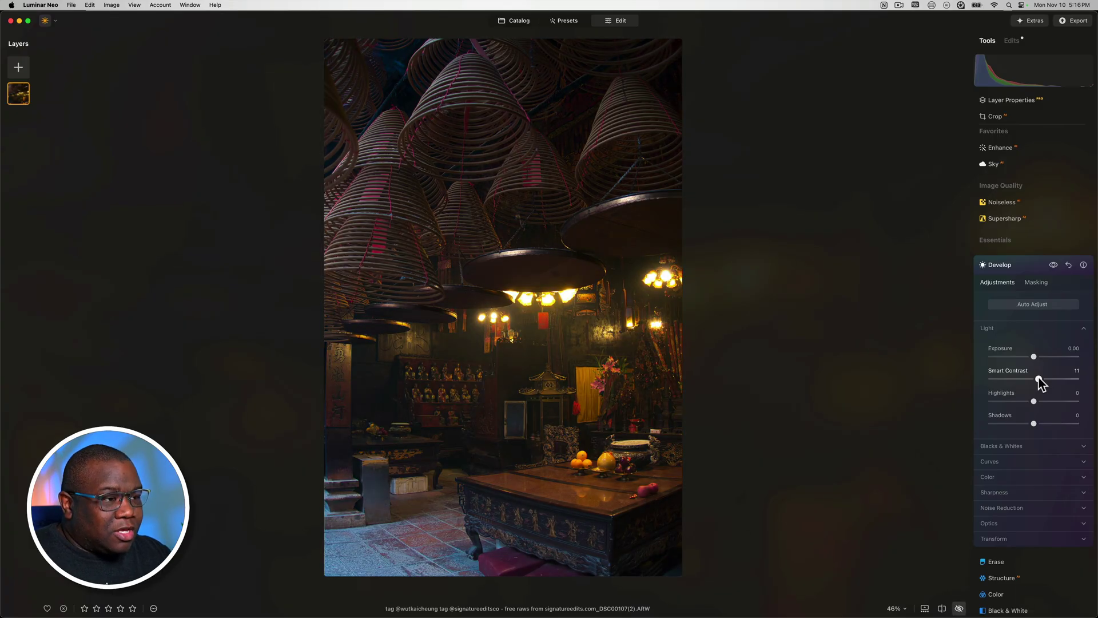
- Compare the edited photo with the original using the backslash toggle
{"action": "key", "text": "backslash"}
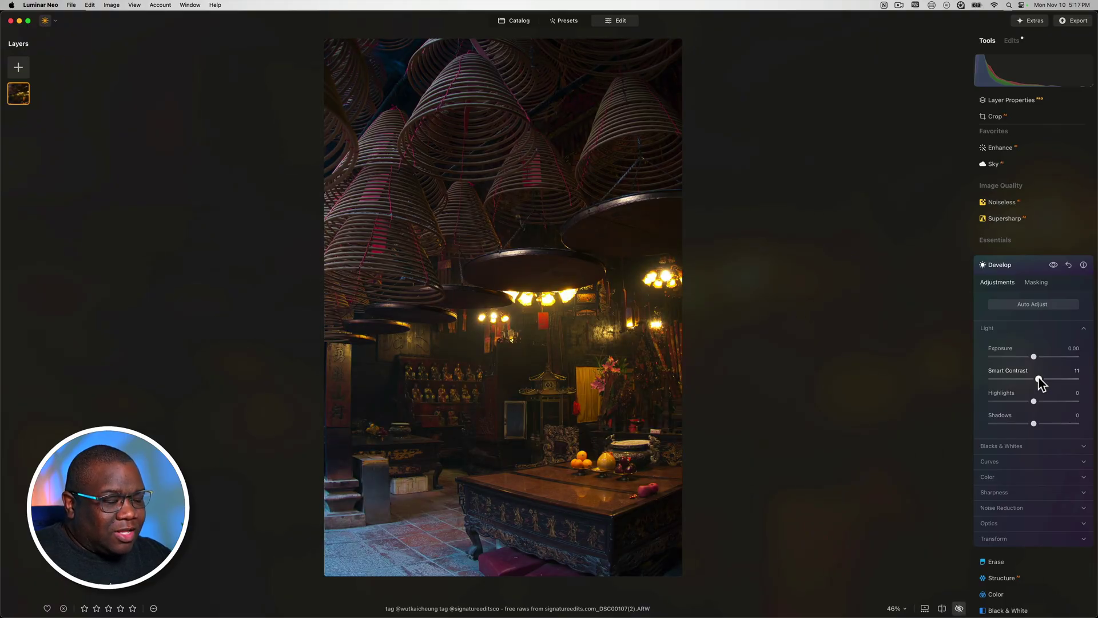
{"action": "key", "text": "backslash"}
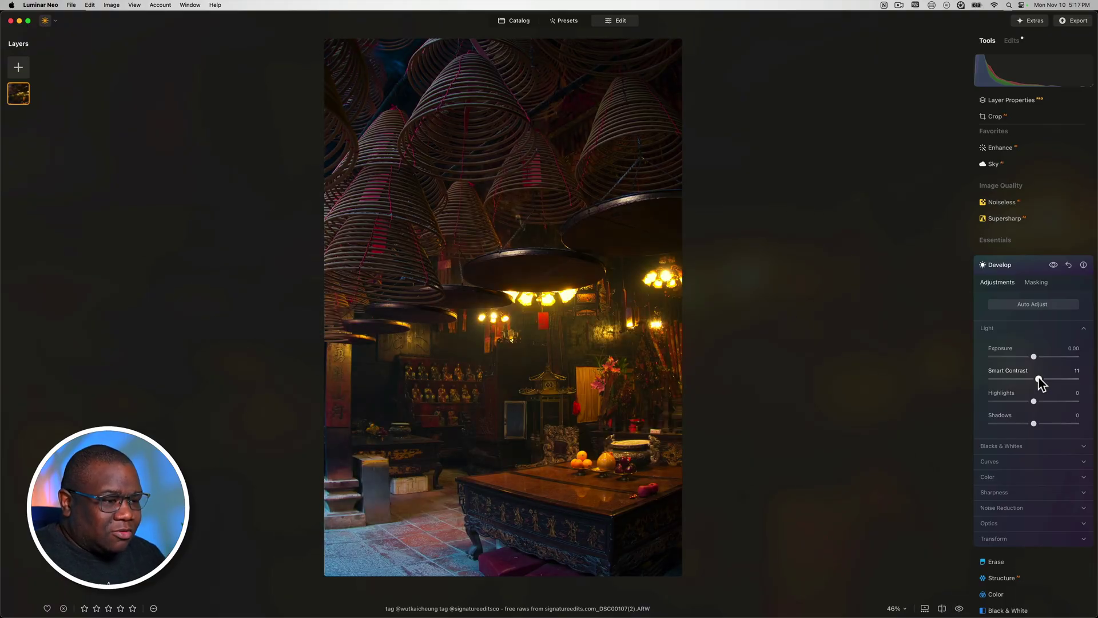
{"action": "key", "text": "backslash"}
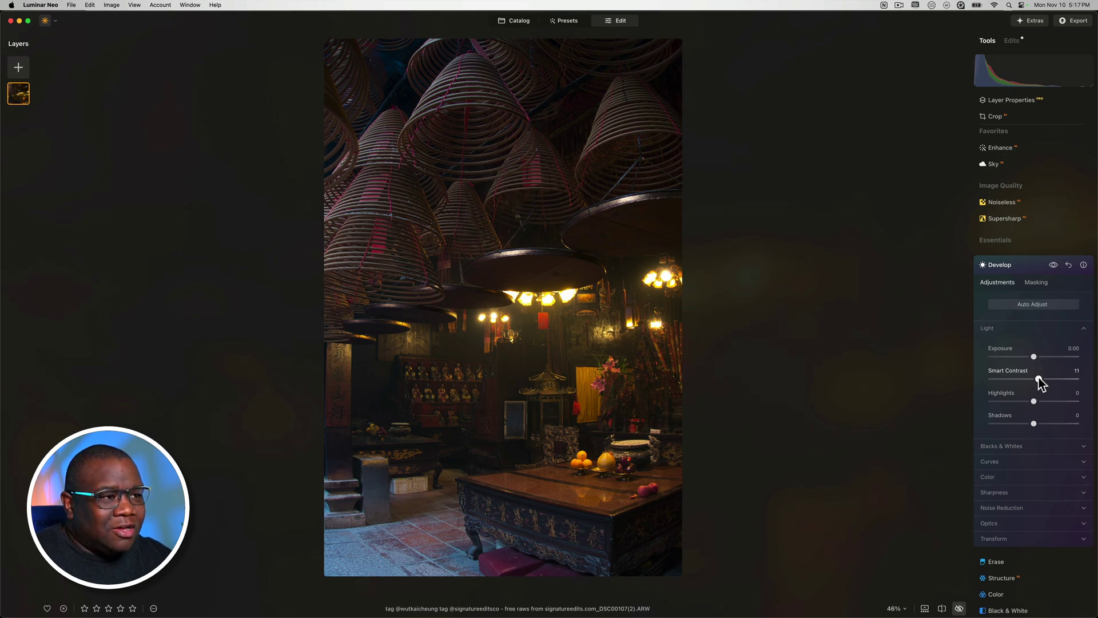
{"action": "key", "text": "backslash"}
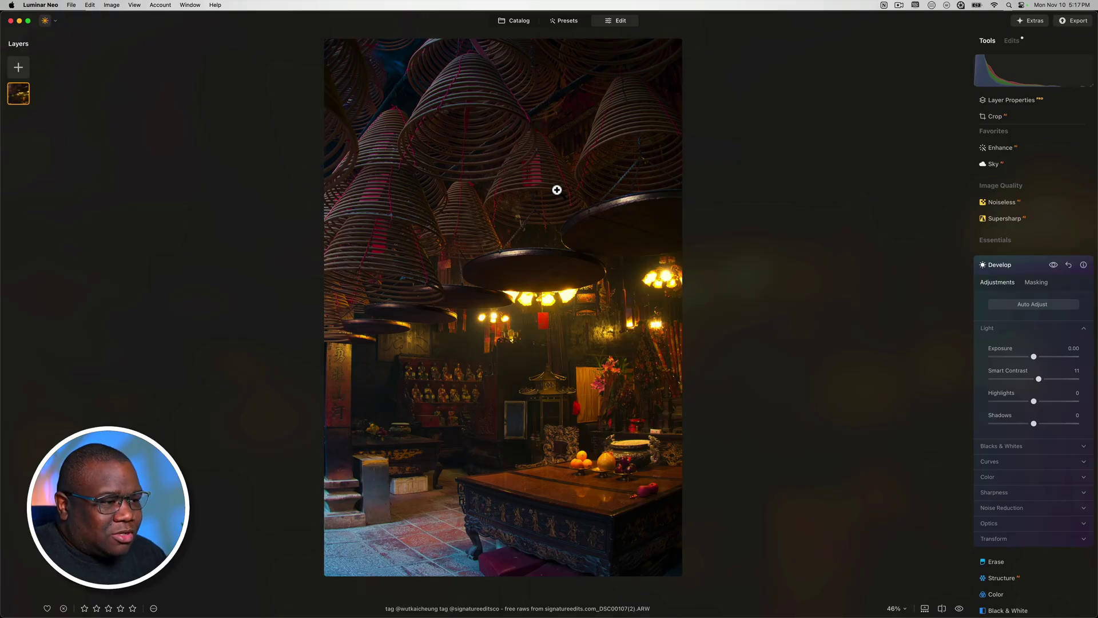
- Close Develop and raise Enhance's Accent to 17
{"action": "left_click", "coordinate": [1011, 266]}
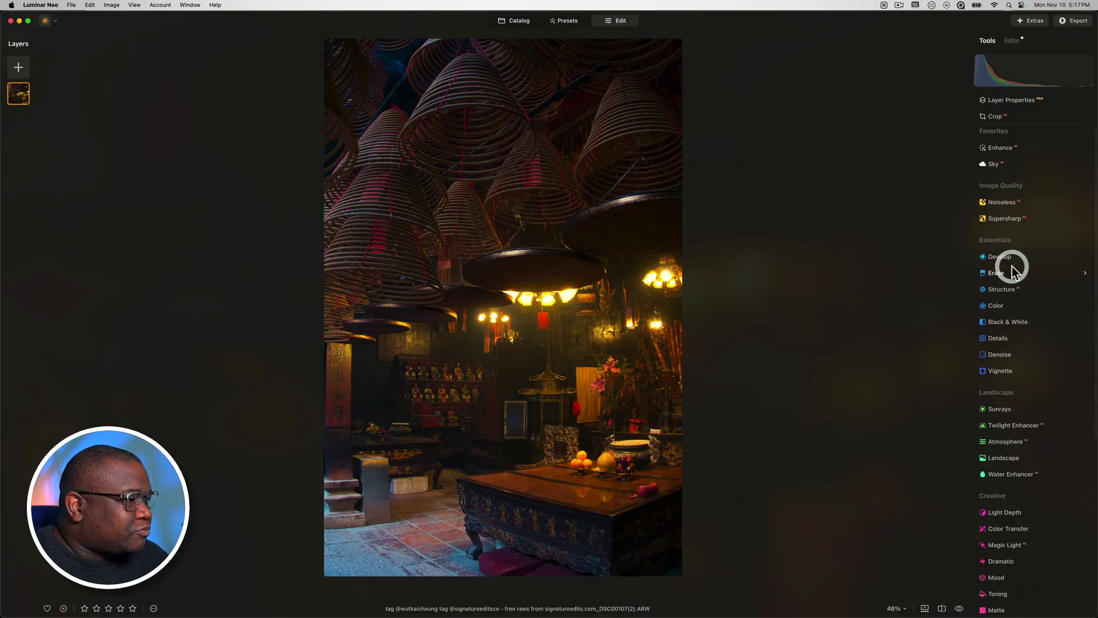
{"action": "left_click", "coordinate": [1005, 149]}
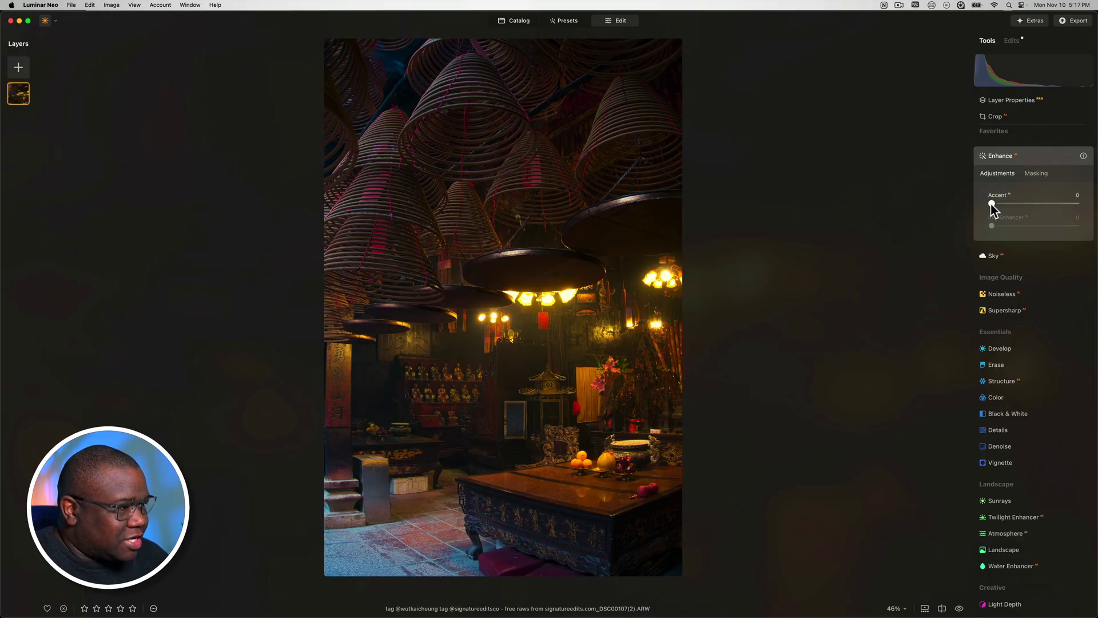
{"action": "left_click_drag", "start_coordinate": [991, 204], "coordinate": [993, 203]}
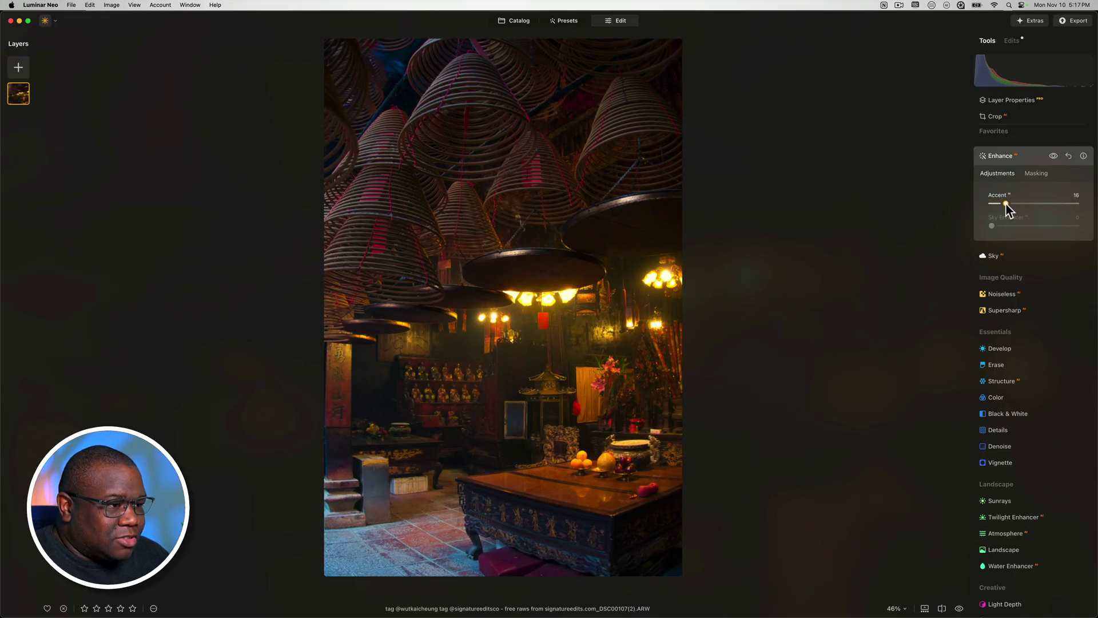
{"action": "left_click_drag", "start_coordinate": [1002, 204], "coordinate": [1020, 205]}
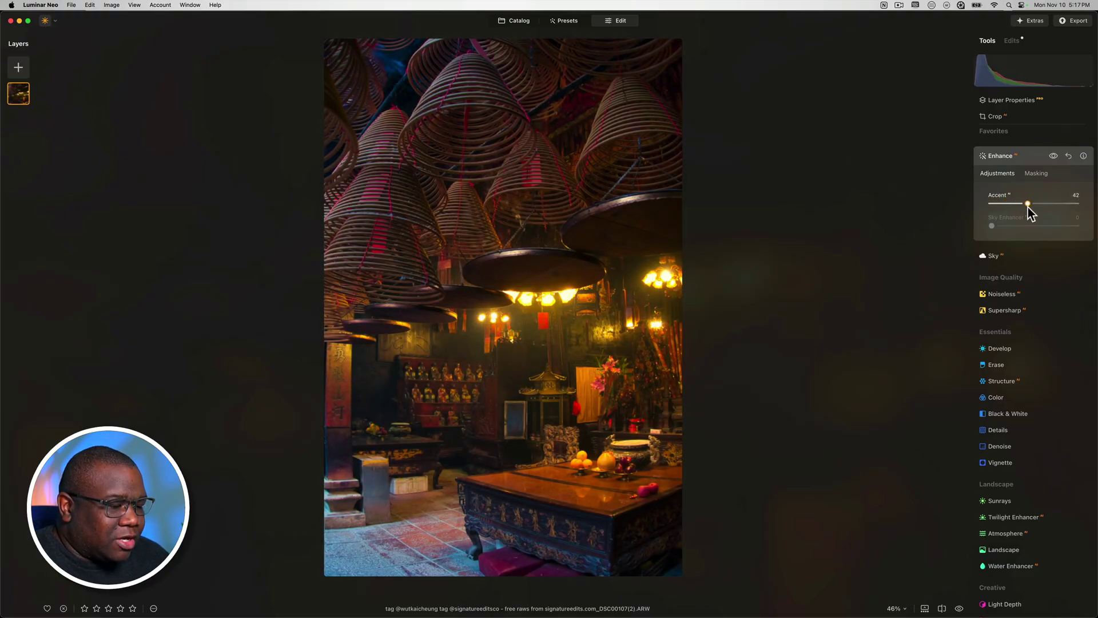
{"action": "left_click", "coordinate": [1027, 204]}
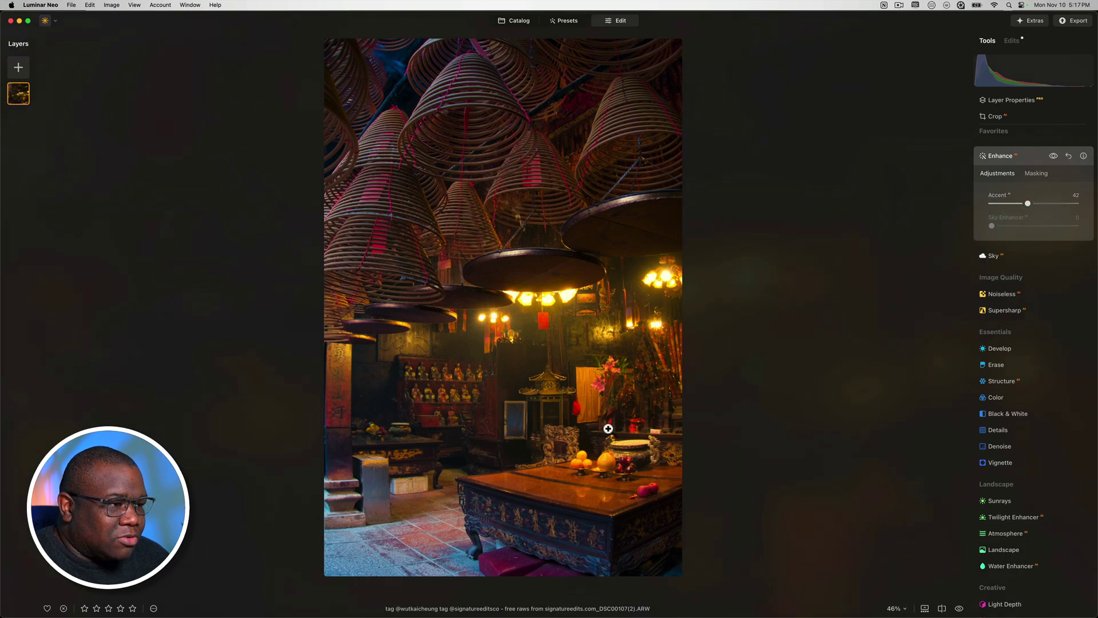
- Mask Enhance with a linear gradient over the upper photo and lower Accent to 29
{"action": "left_click", "coordinate": [1033, 173]}
{"action": "left_click", "coordinate": [1022, 206]}
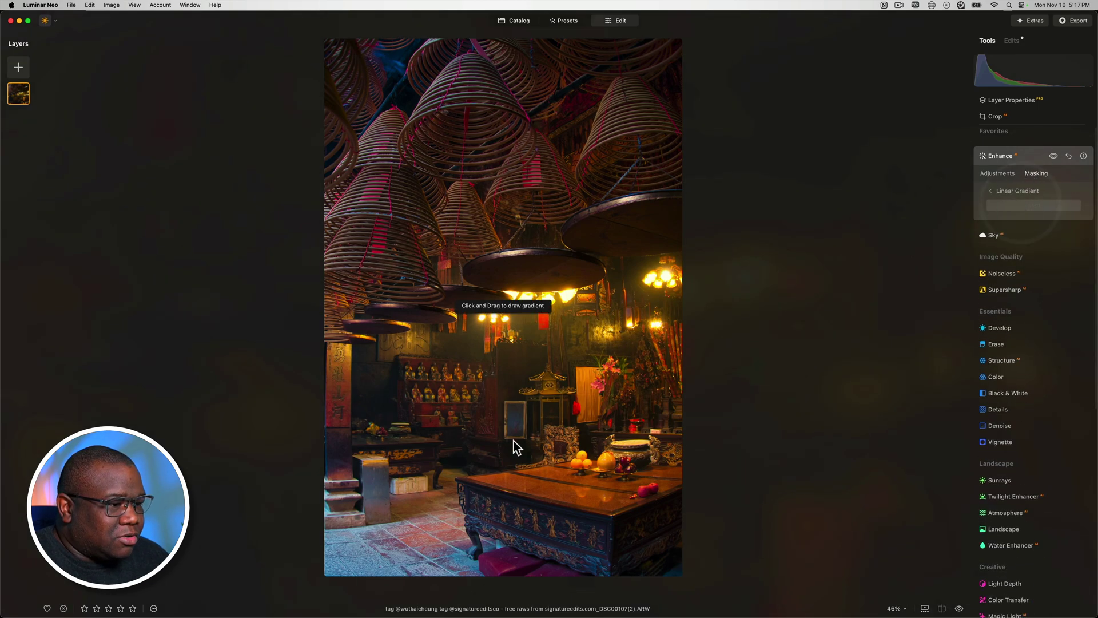
{"action": "mouse_move", "coordinate": [514, 441]}
{"action": "left_mouse_down"}
{"action": "mouse_move", "coordinate": [493, 343]}
{"action": "mouse_move", "coordinate": [625, 428]}
{"action": "mouse_move", "coordinate": [502, 450]}
{"action": "mouse_move", "coordinate": [515, 525]}
{"action": "mouse_move", "coordinate": [529, 522]}
{"action": "left_mouse_up"}
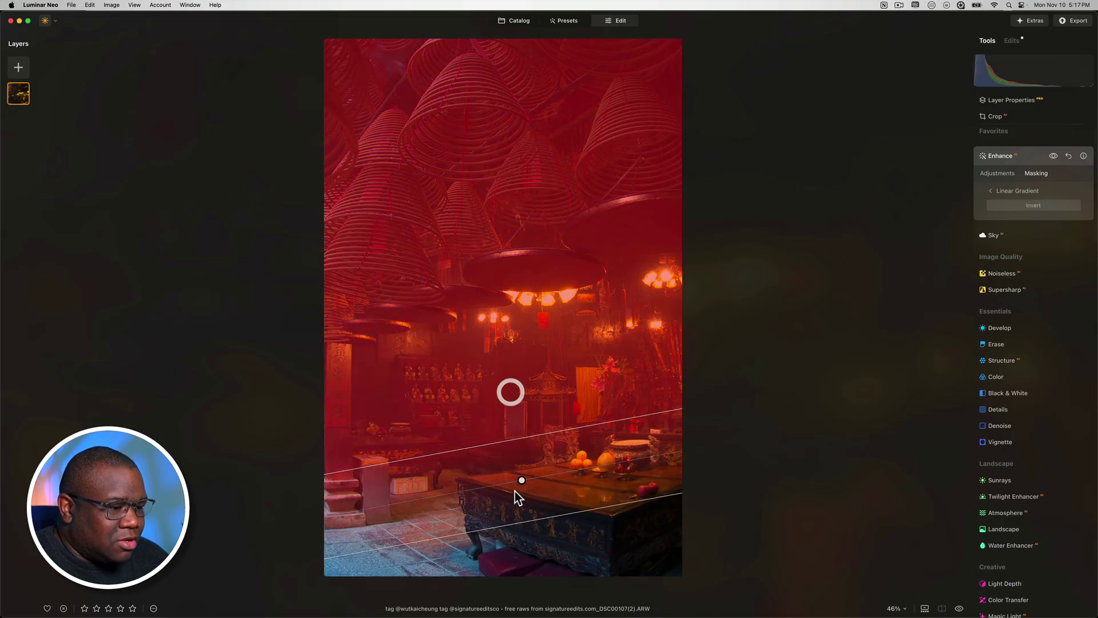
{"action": "left_click_drag", "start_coordinate": [516, 490], "coordinate": [510, 270]}
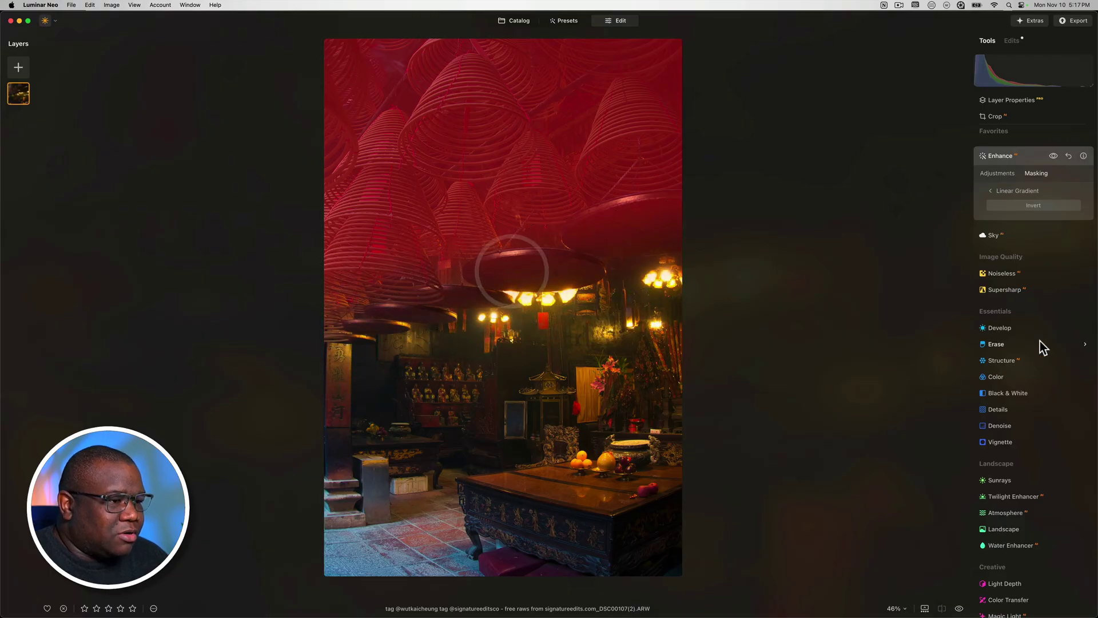
{"action": "left_click", "coordinate": [994, 192]}
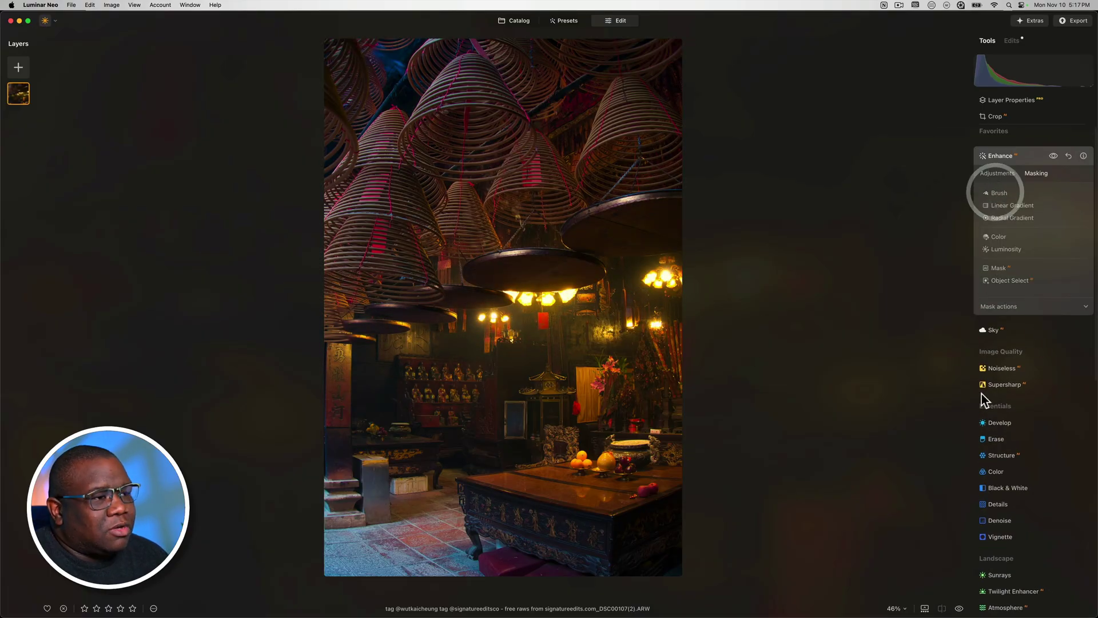
{"action": "left_click", "coordinate": [1001, 172]}
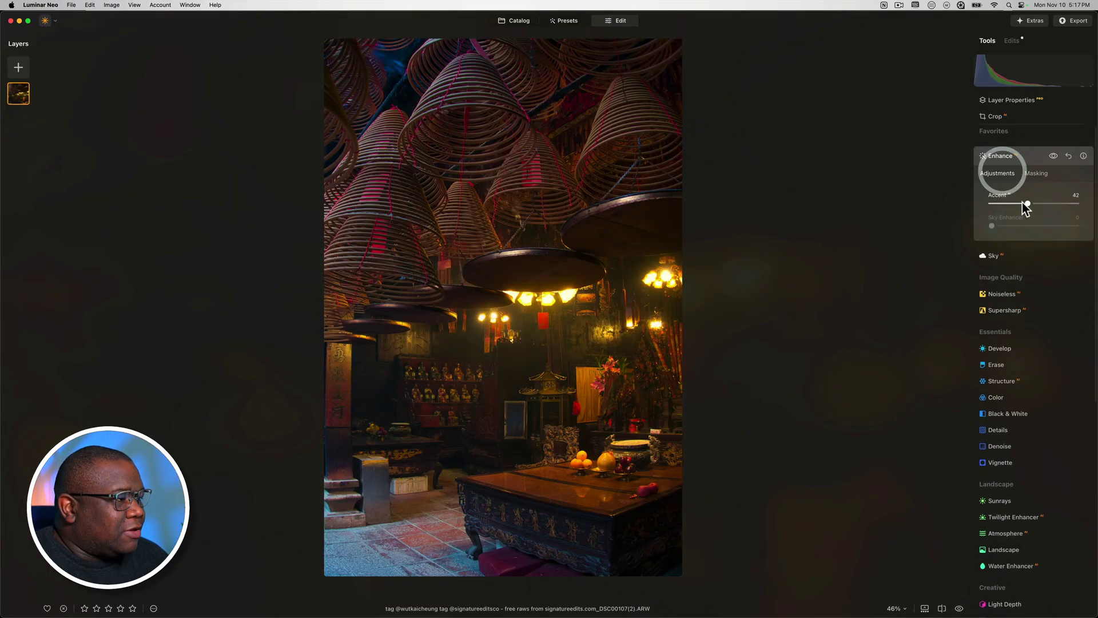
{"action": "left_click_drag", "start_coordinate": [1027, 204], "coordinate": [1016, 201]}
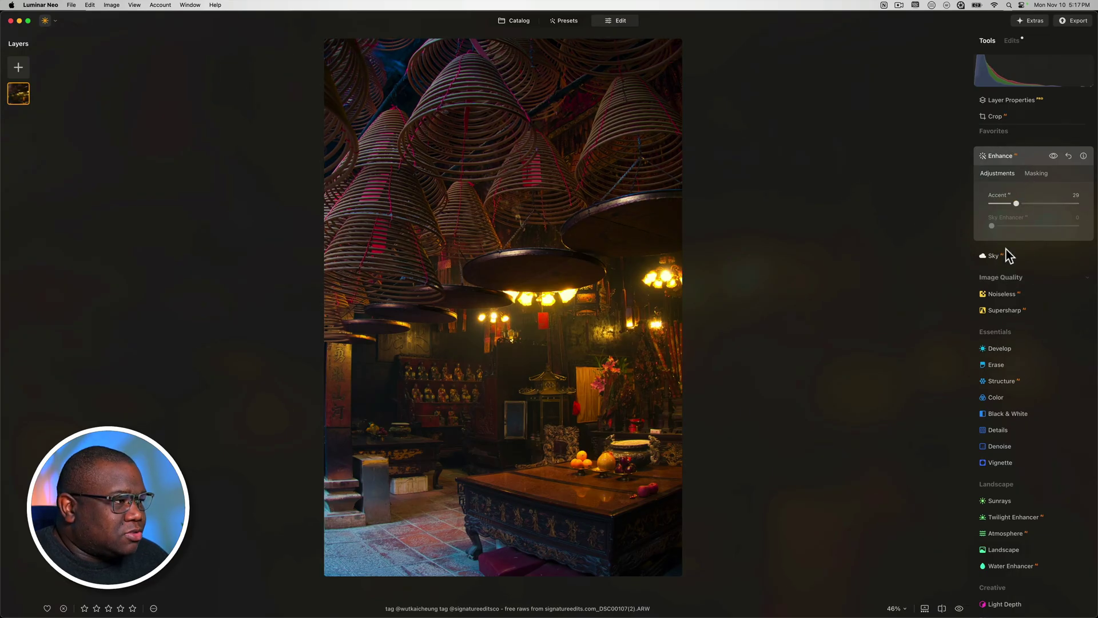
- Reopen Enhance and set Accent to 25
{"action": "left_click", "coordinate": [1019, 159]}
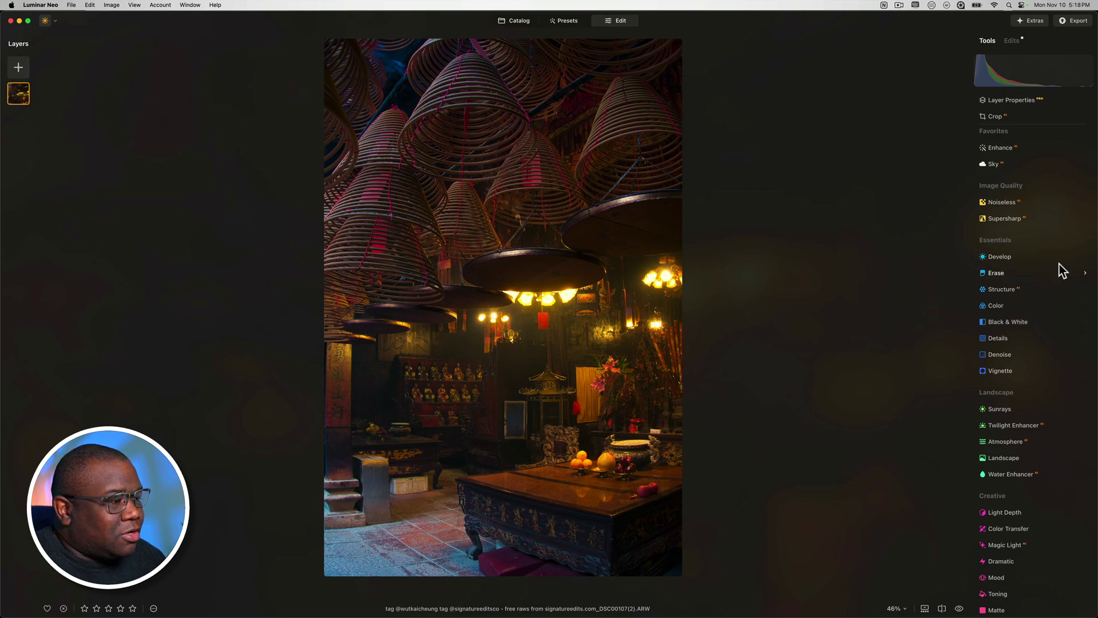
{"action": "left_click", "coordinate": [996, 150]}
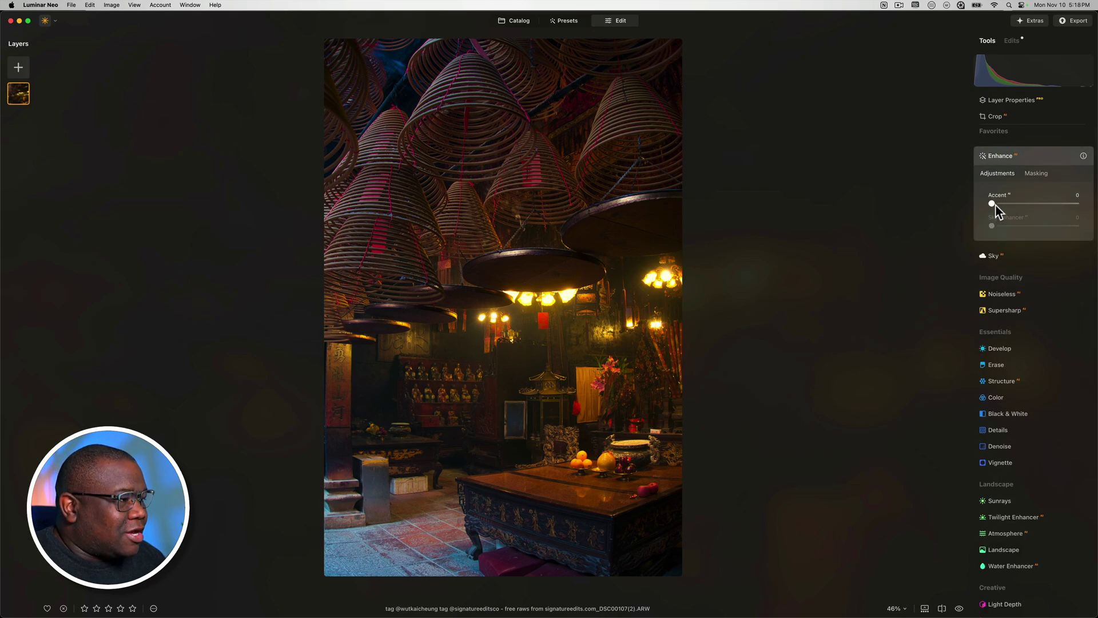
{"action": "left_click_drag", "start_coordinate": [994, 203], "coordinate": [1001, 203]}
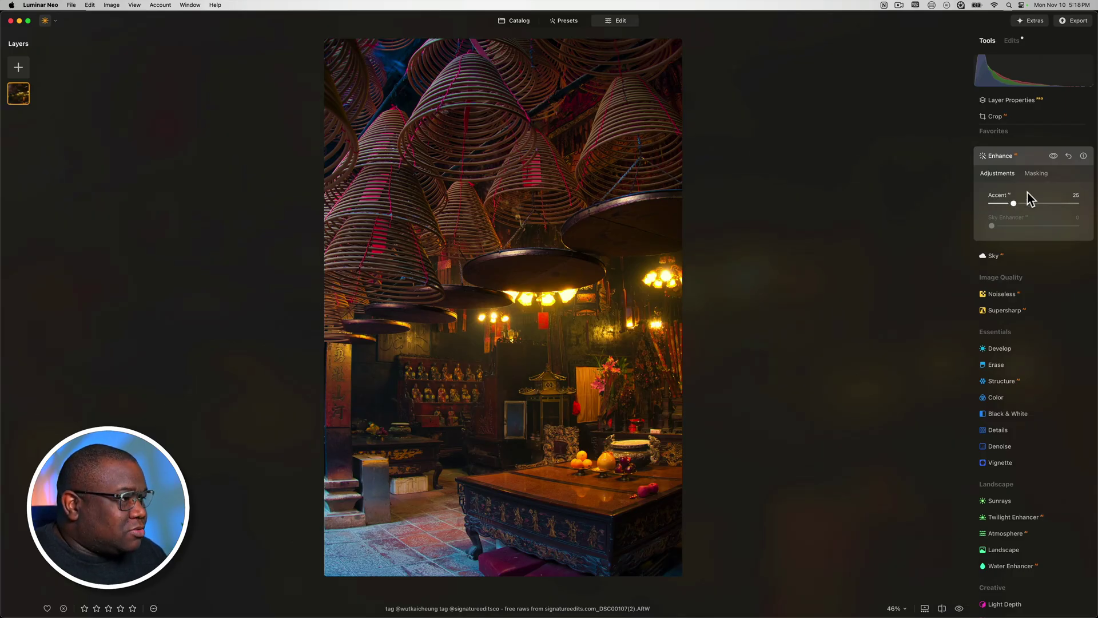
- Draw a tilted, widened linear gradient mask over the lower photo and compare Enhance on/off
{"action": "left_click", "coordinate": [1032, 174]}
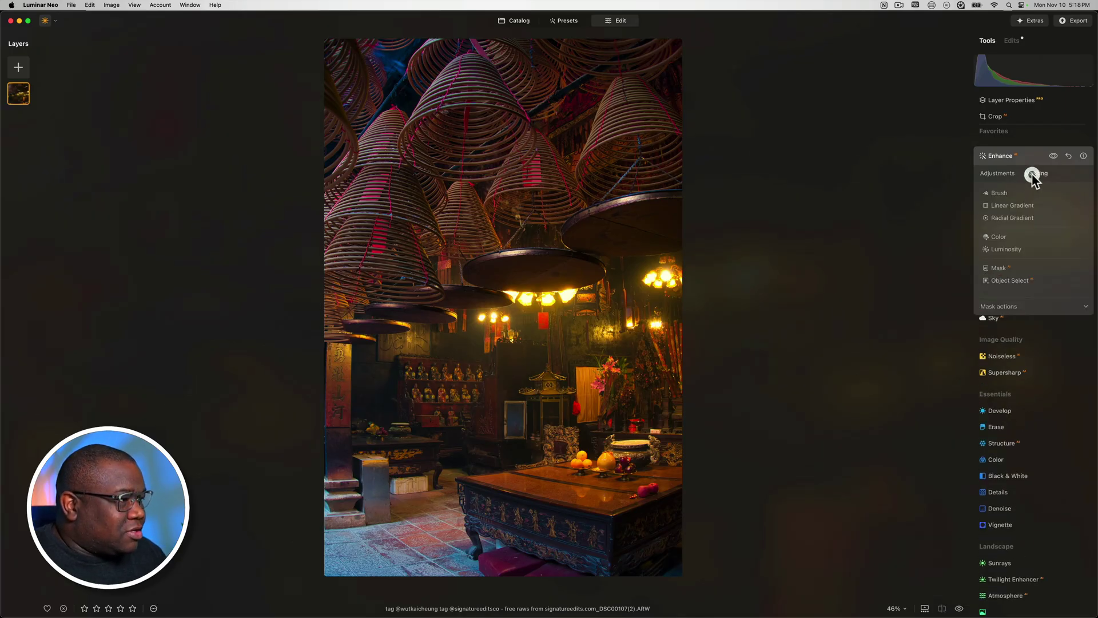
{"action": "left_click", "coordinate": [1009, 207]}
{"action": "left_click_drag", "start_coordinate": [520, 445], "coordinate": [475, 261]}
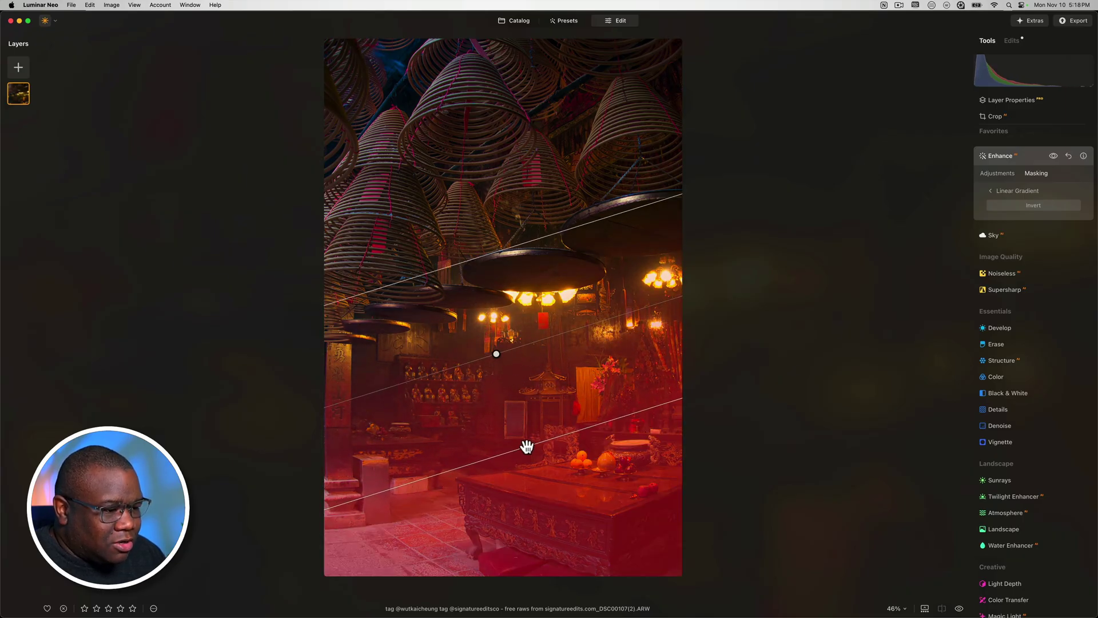
{"action": "left_click_drag", "start_coordinate": [525, 443], "coordinate": [529, 484]}
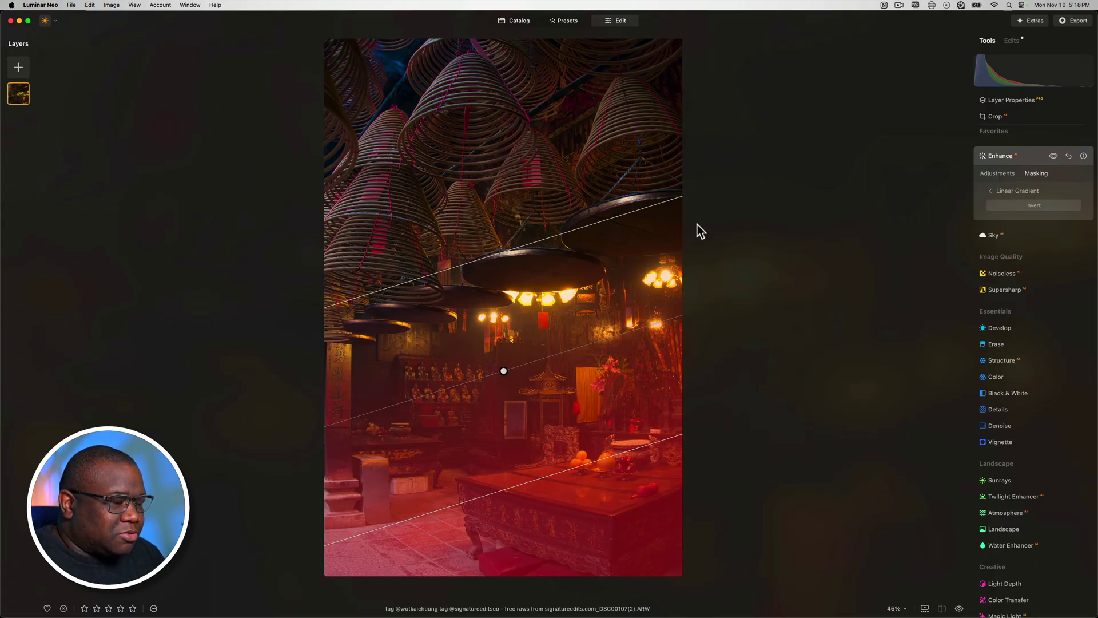
{"action": "left_click", "coordinate": [1011, 190]}
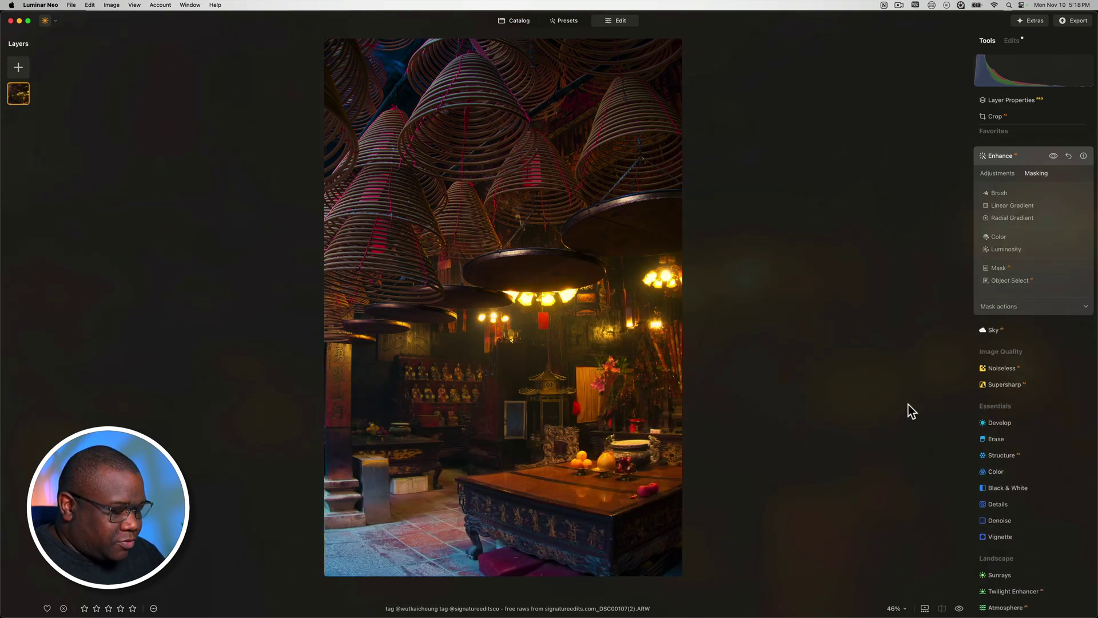
{"action": "left_click", "coordinate": [1053, 156]}
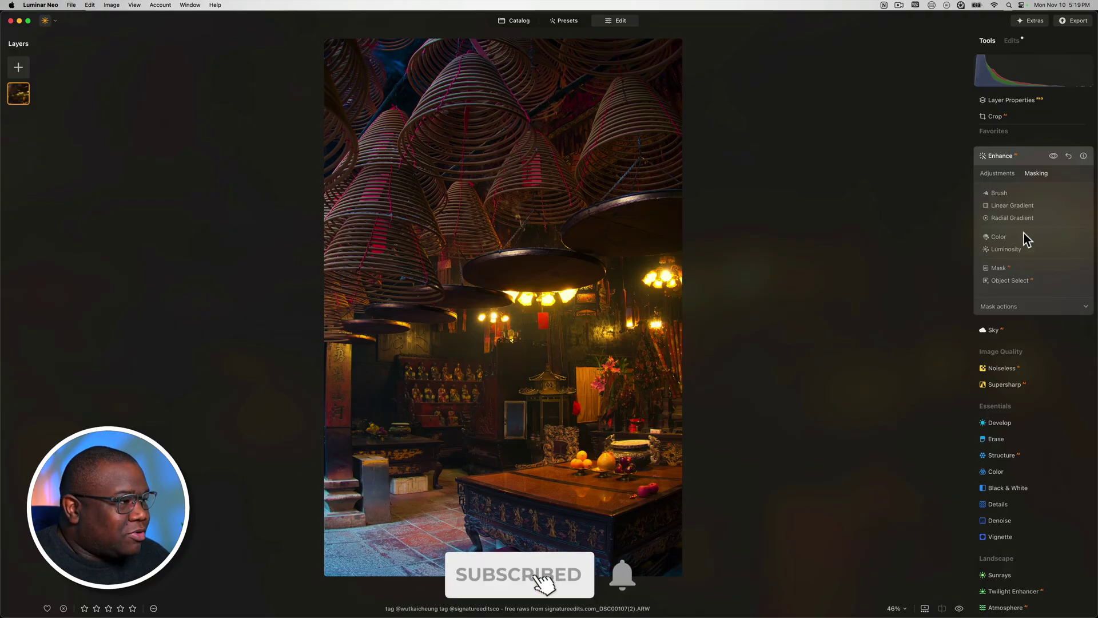
- Lower the Develop Exposure to about -0.90 to darken the photo
{"action": "left_click", "coordinate": [1024, 156]}
{"action": "left_click", "coordinate": [1007, 255]}
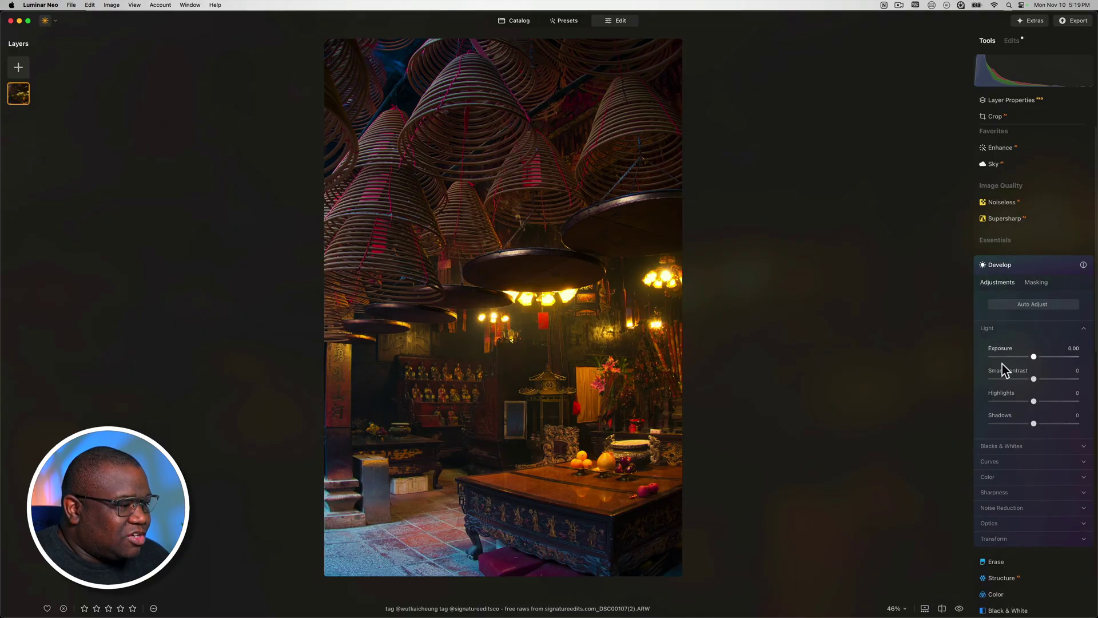
{"action": "left_click_drag", "start_coordinate": [1033, 357], "coordinate": [1025, 356]}
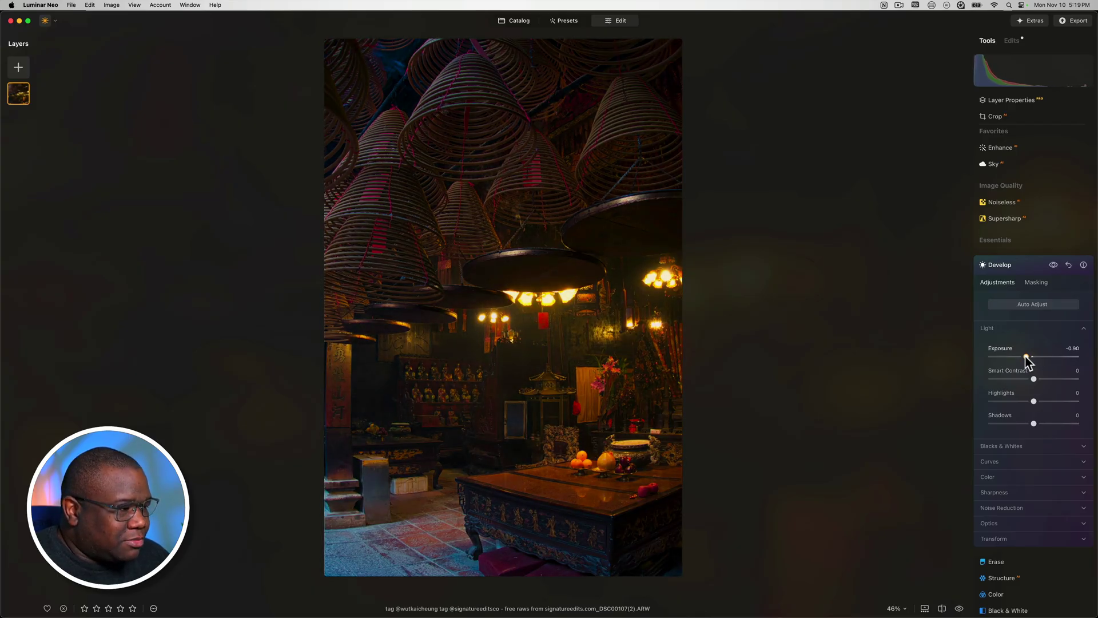
- Mask the Develop adjustment with a radial gradient sized and placed over the lower-left corner
{"action": "left_click", "coordinate": [1031, 283]}
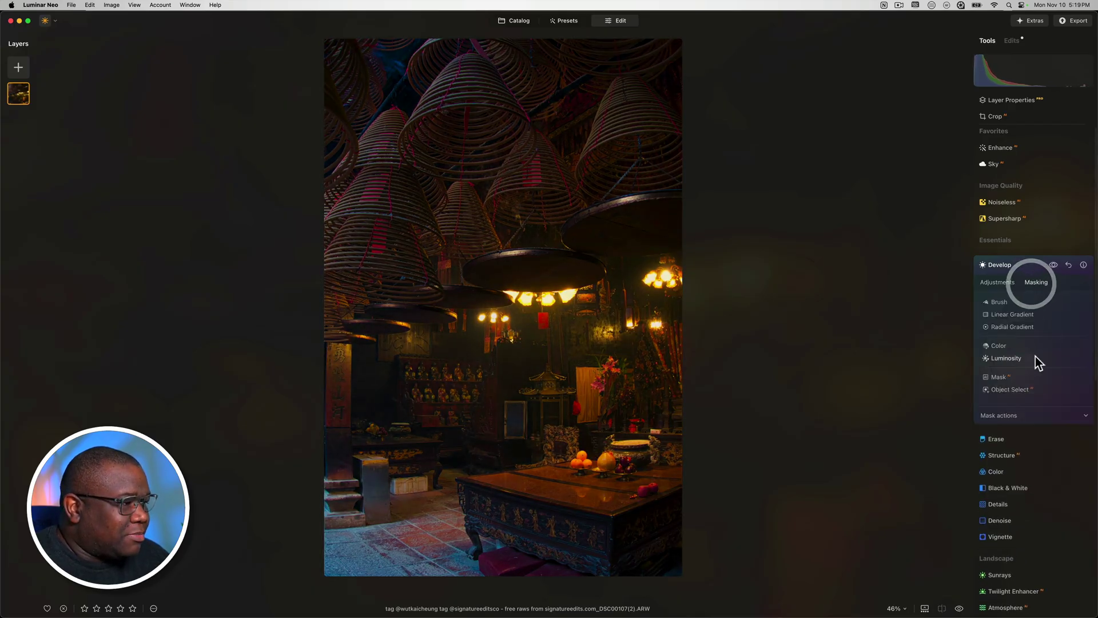
{"action": "left_click", "coordinate": [1009, 328]}
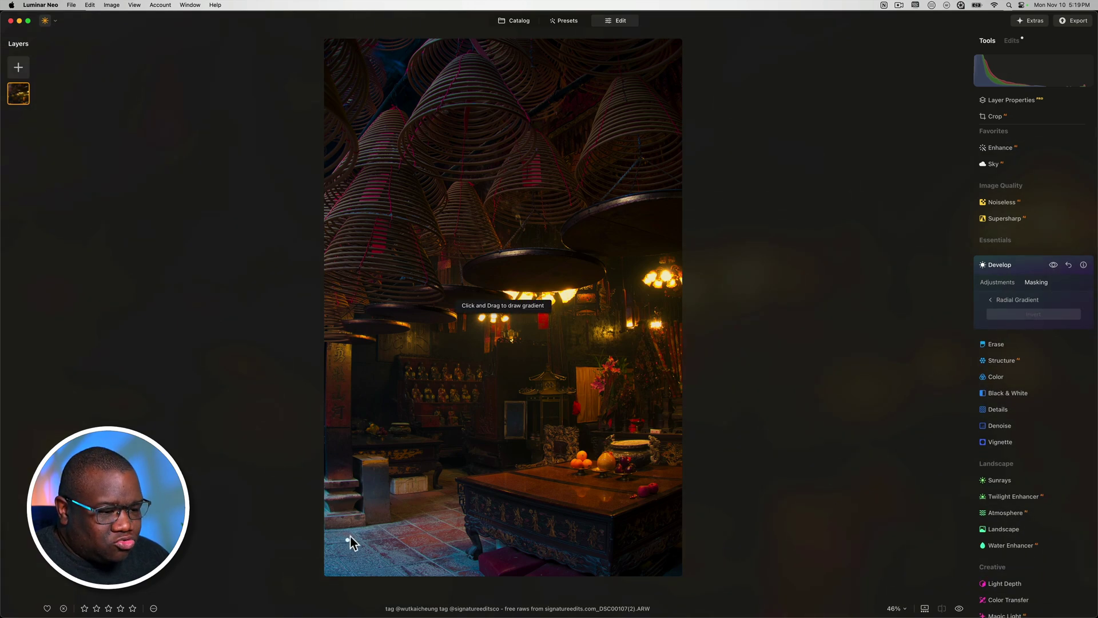
{"action": "mouse_move", "coordinate": [350, 538]}
{"action": "left_mouse_down"}
{"action": "mouse_move", "coordinate": [338, 534]}
{"action": "mouse_move", "coordinate": [360, 542]}
{"action": "mouse_move", "coordinate": [348, 530]}
{"action": "mouse_move", "coordinate": [298, 549]}
{"action": "left_mouse_up"}
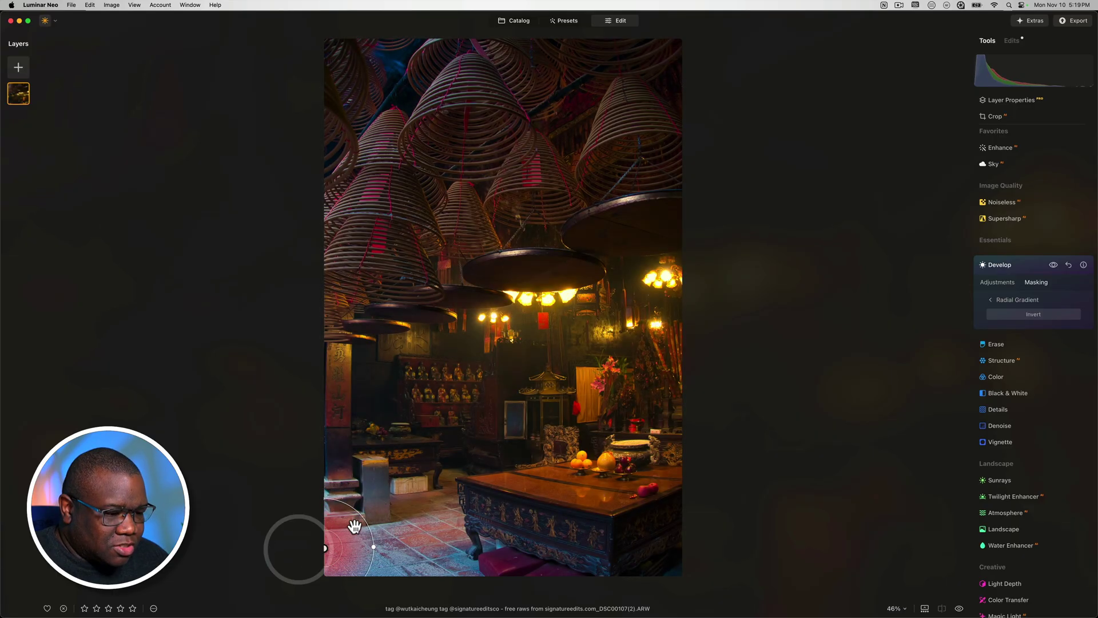
{"action": "left_click_drag", "start_coordinate": [374, 537], "coordinate": [441, 543]}
{"action": "left_click_drag", "start_coordinate": [333, 553], "coordinate": [327, 550]}
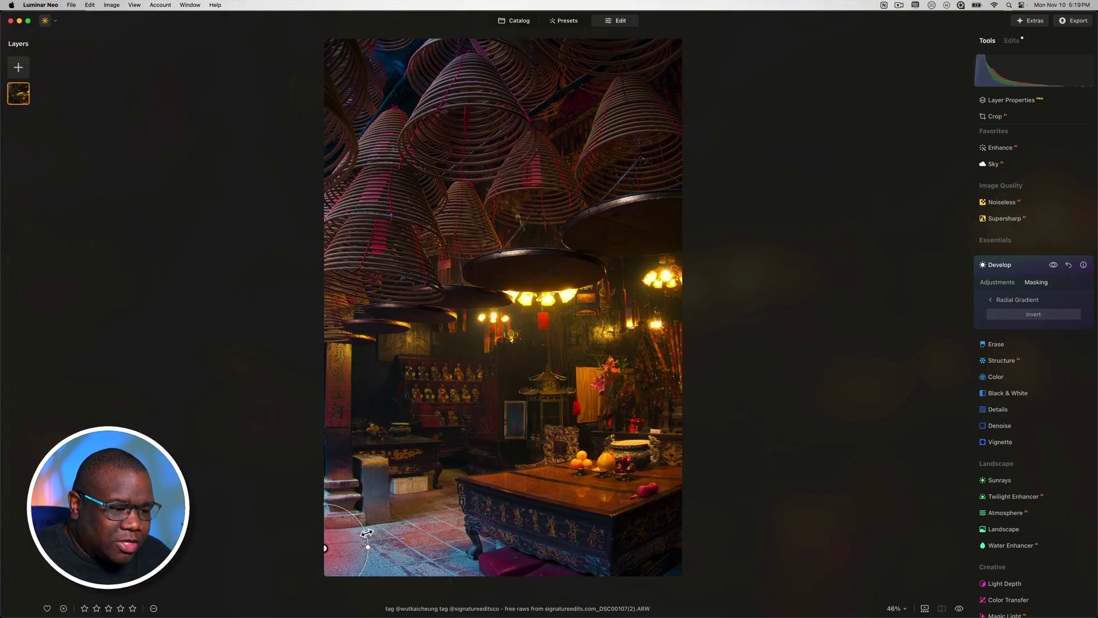
{"action": "left_click_drag", "start_coordinate": [367, 532], "coordinate": [497, 519]}
{"action": "left_click_drag", "start_coordinate": [326, 552], "coordinate": [326, 566]}
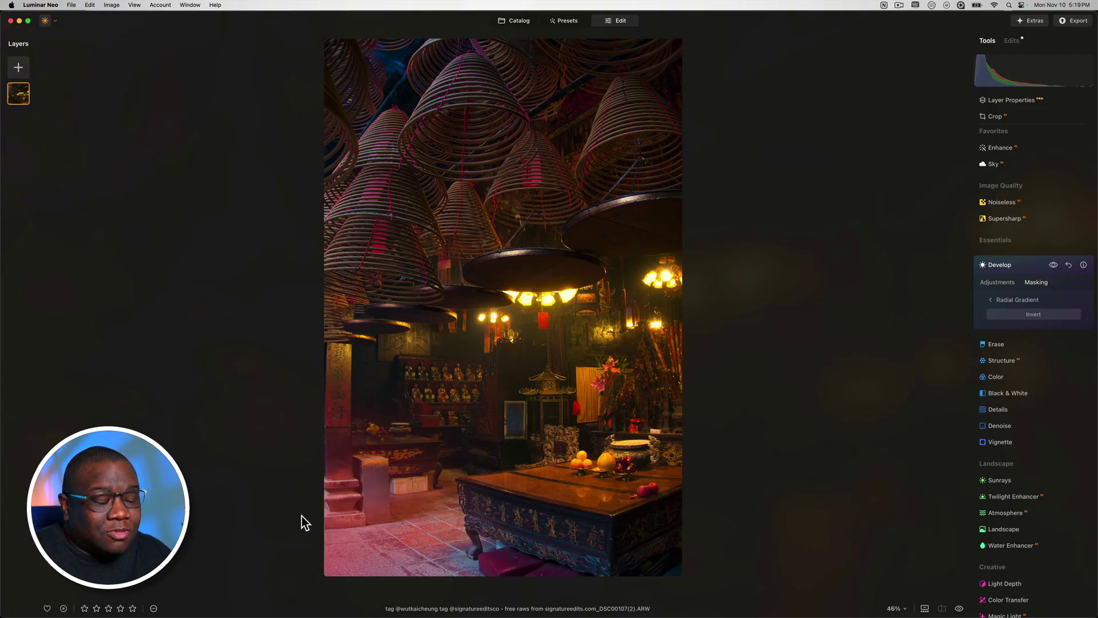
{"action": "mouse_move", "coordinate": [328, 562]}
{"action": "mouse_move", "coordinate": [326, 500]}
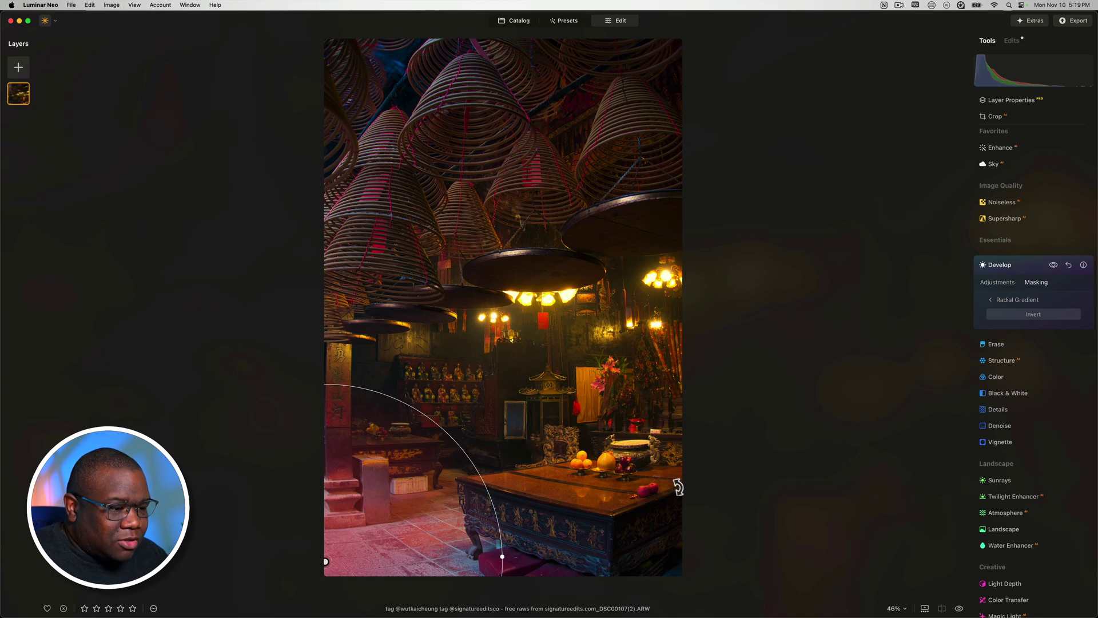
- Finish the radial mask and ease the Develop Exposure back to about -0.73
{"action": "left_click", "coordinate": [1013, 301]}
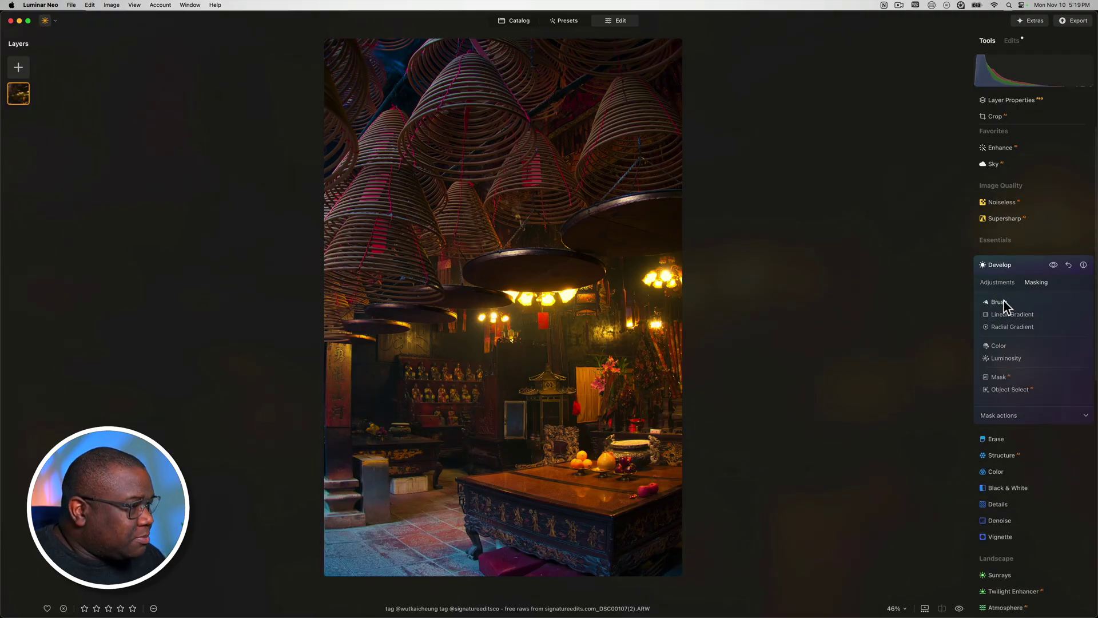
{"action": "left_click", "coordinate": [998, 280]}
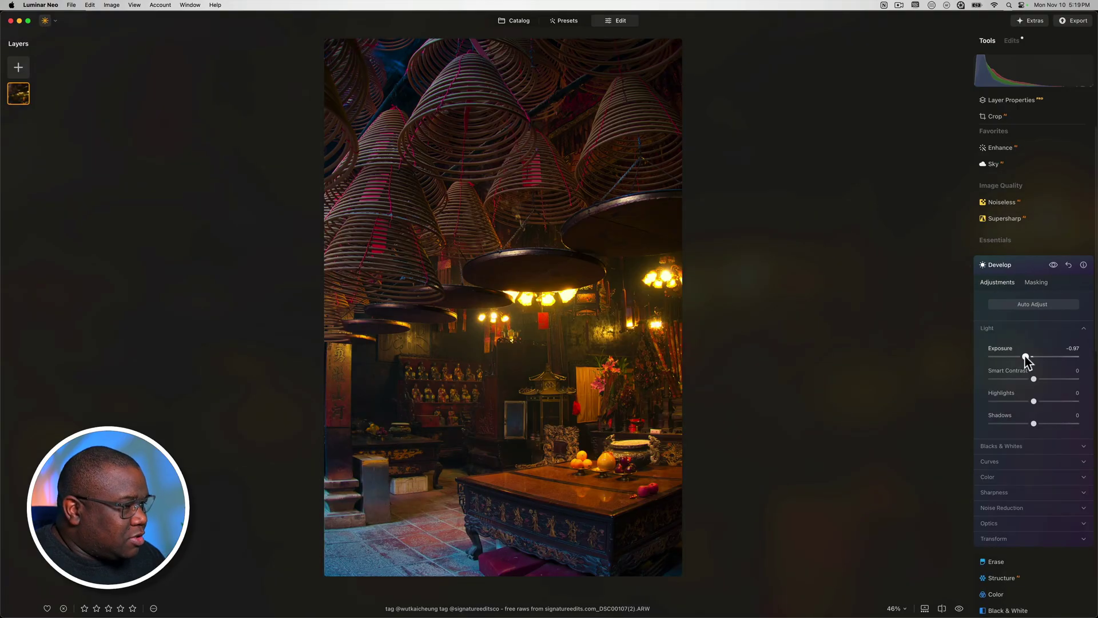
{"action": "left_click_drag", "start_coordinate": [1028, 356], "coordinate": [1031, 356]}
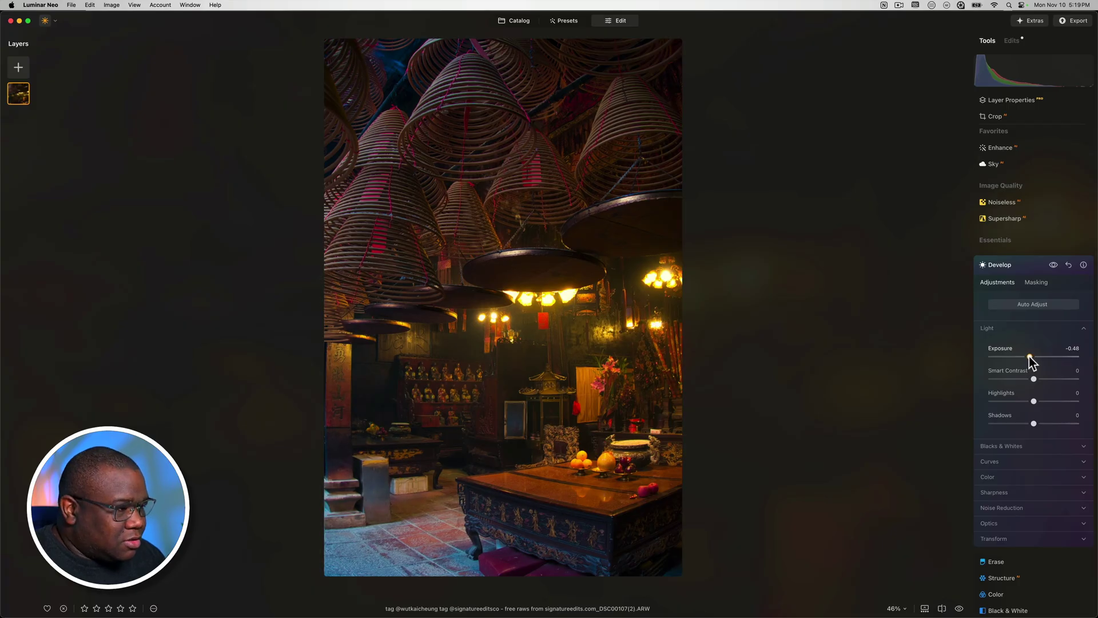
{"action": "left_click", "coordinate": [1033, 400]}
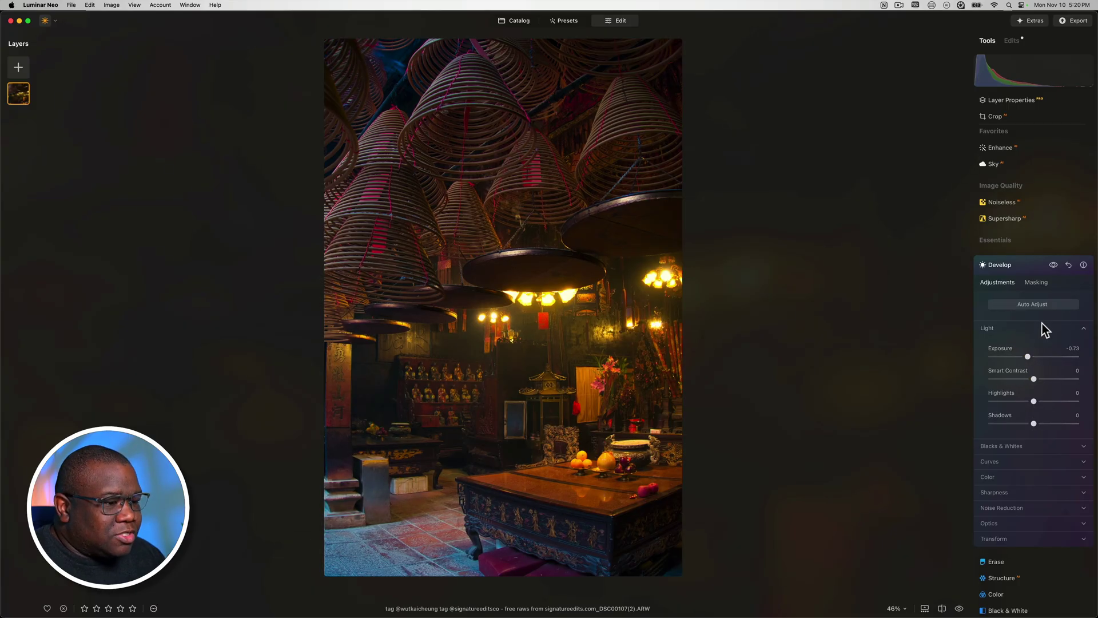
- Compare Develop on and off, then lower Color Saturation to about -38
{"action": "left_click", "coordinate": [1054, 265]}
{"action": "left_click", "coordinate": [1054, 265]}
{"action": "left_click", "coordinate": [1053, 265]}
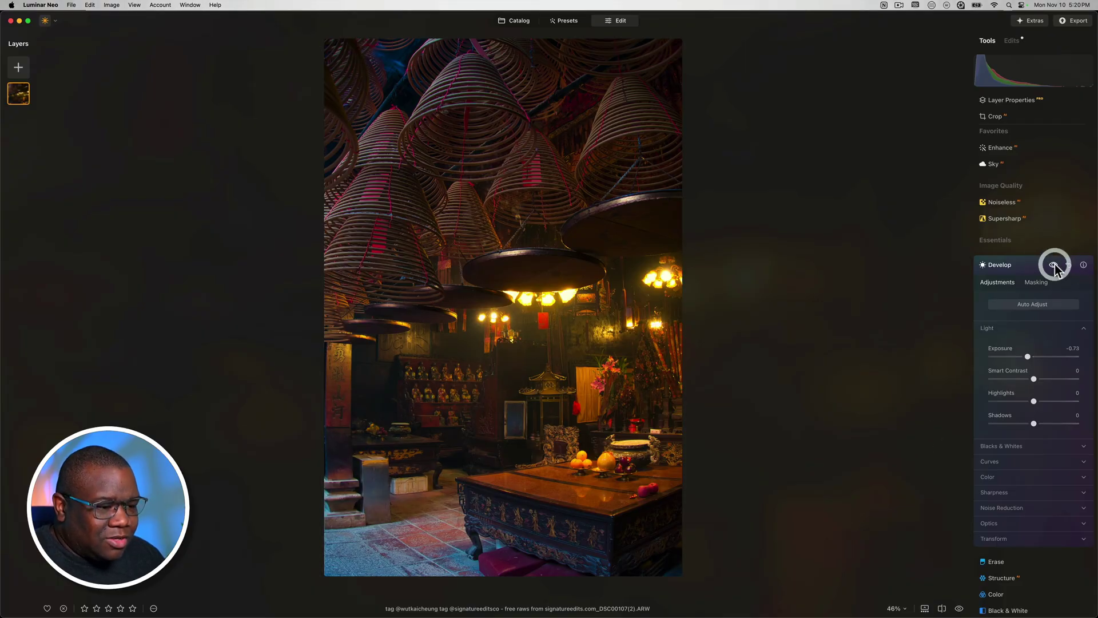
{"action": "left_click", "coordinate": [1053, 265]}
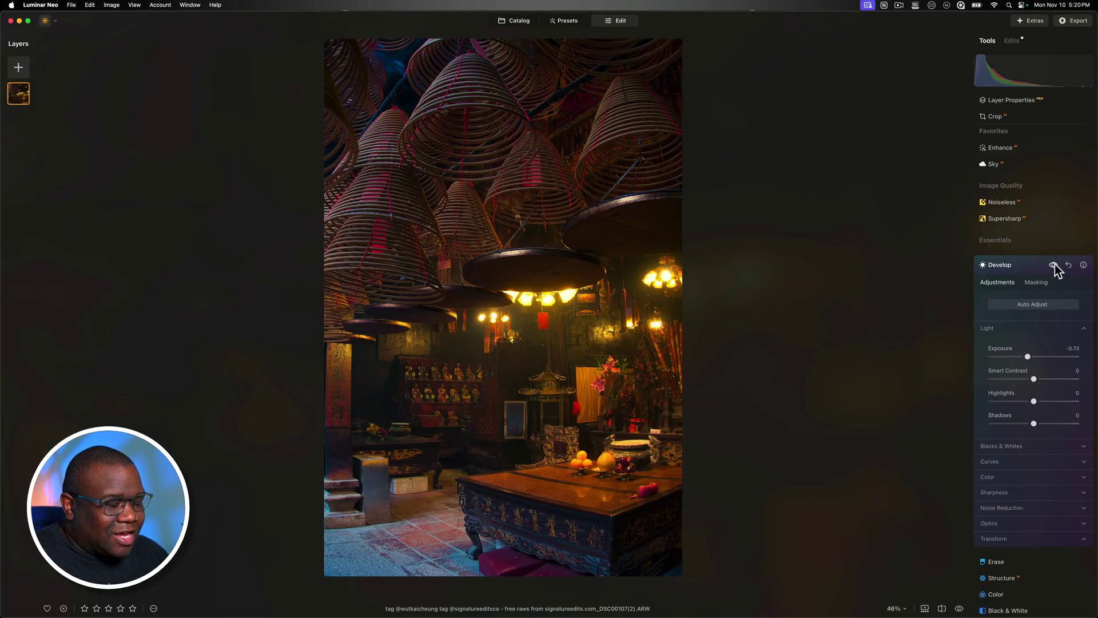
{"action": "left_click", "coordinate": [1000, 477]}
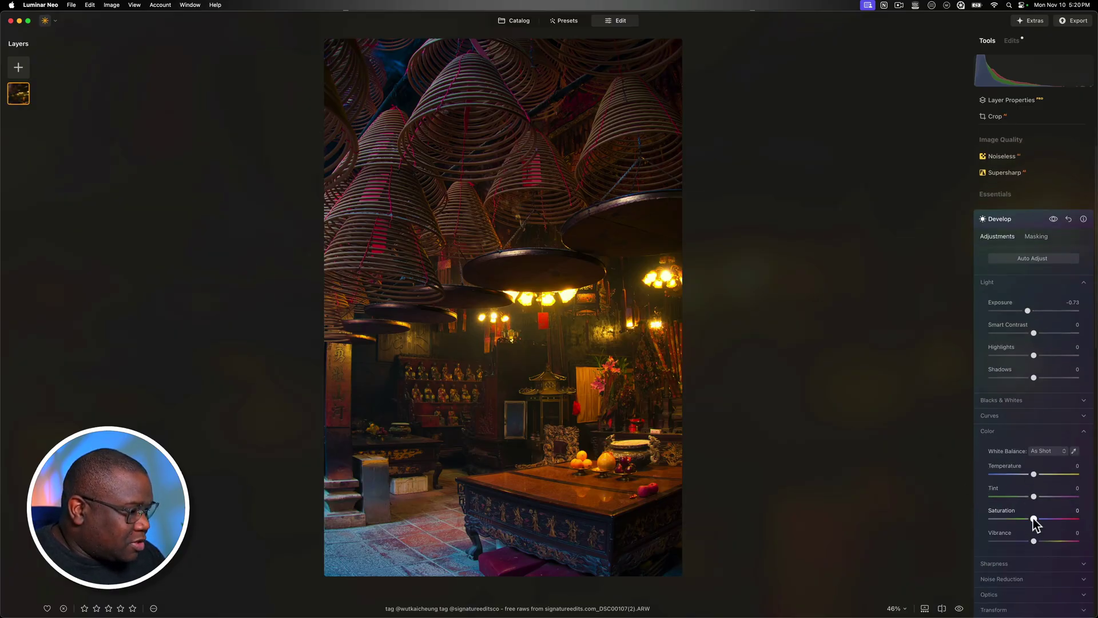
{"action": "left_click_drag", "start_coordinate": [1028, 517], "coordinate": [1016, 519]}
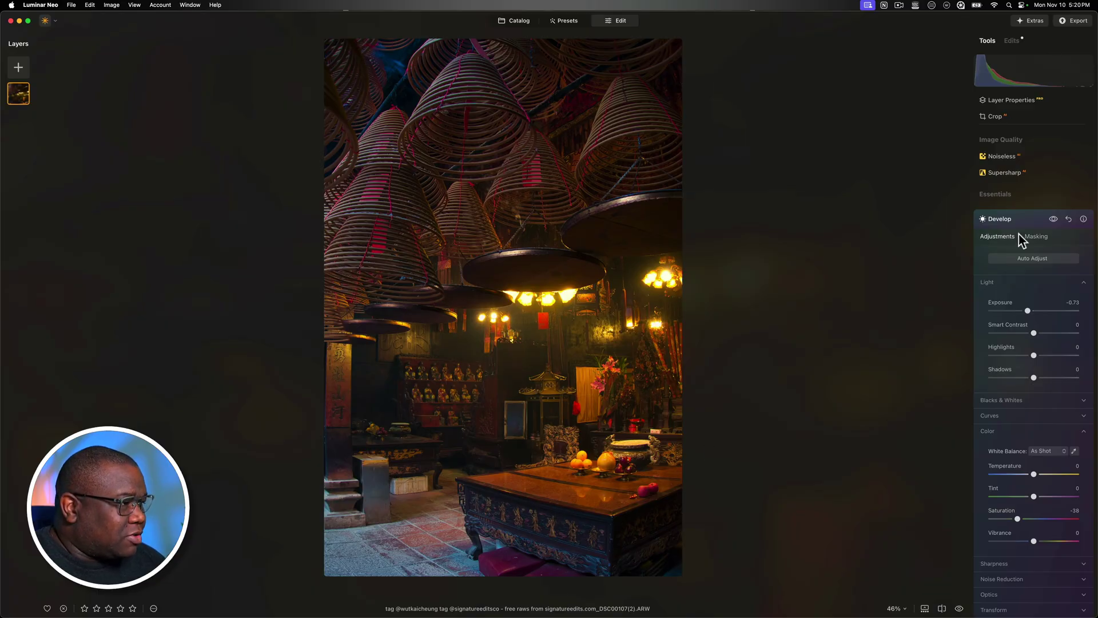
- Start a fresh Develop adjustment with Exposure lowered to -0.62
{"action": "left_click", "coordinate": [1023, 219]}
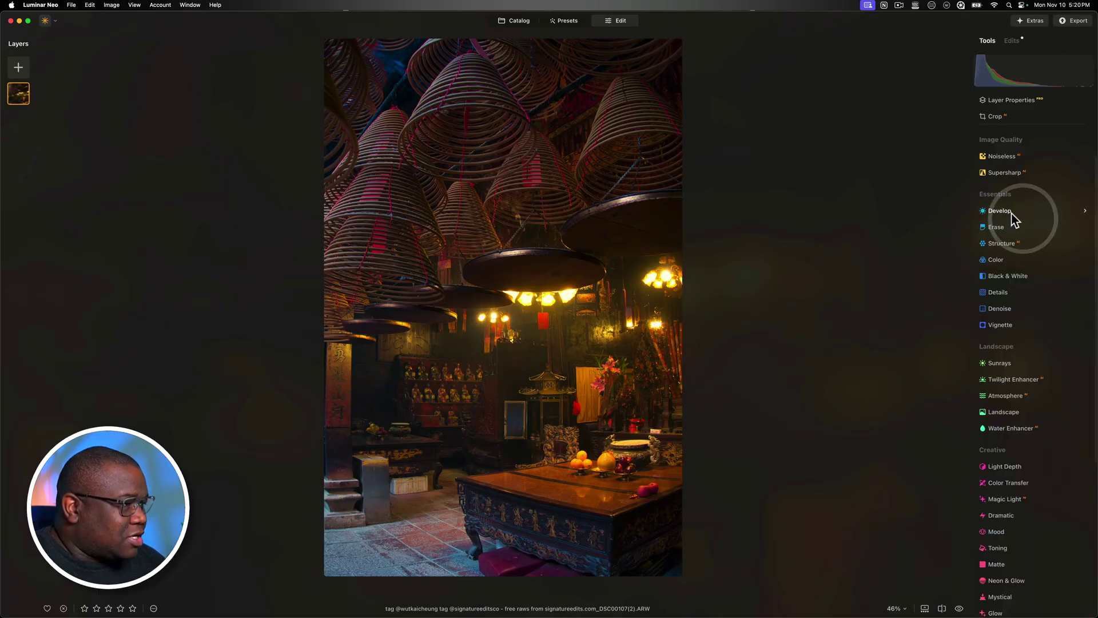
{"action": "left_click", "coordinate": [1010, 215]}
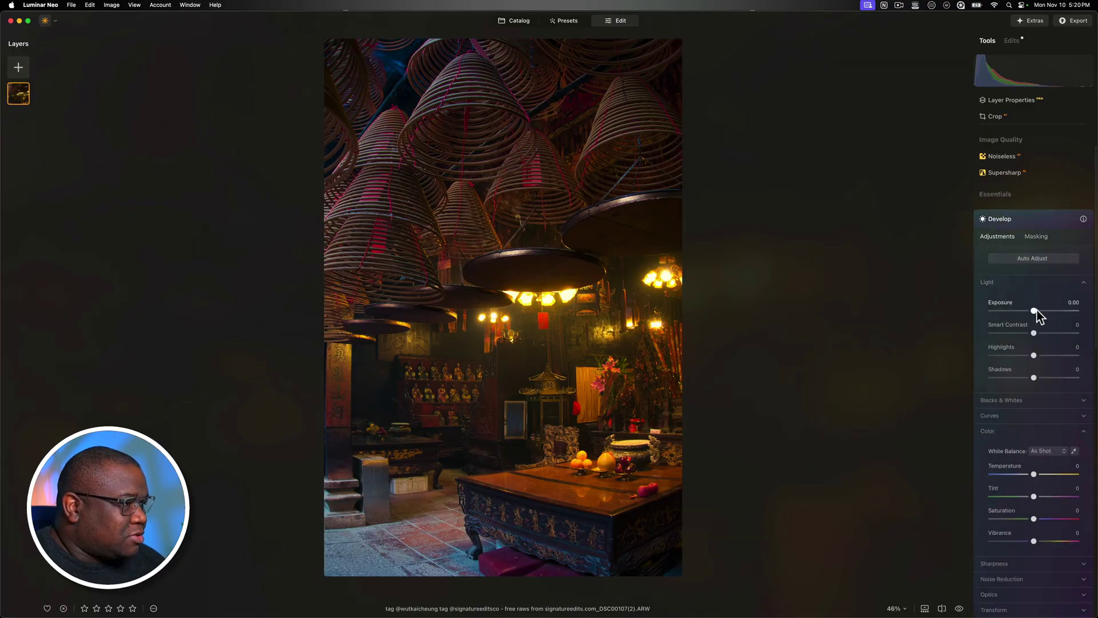
{"action": "left_click_drag", "start_coordinate": [1034, 311], "coordinate": [1029, 310]}
- Limit the darkening with a linear gradient mask drawn across the photo, then compare it on and off
{"action": "left_click", "coordinate": [1032, 235]}
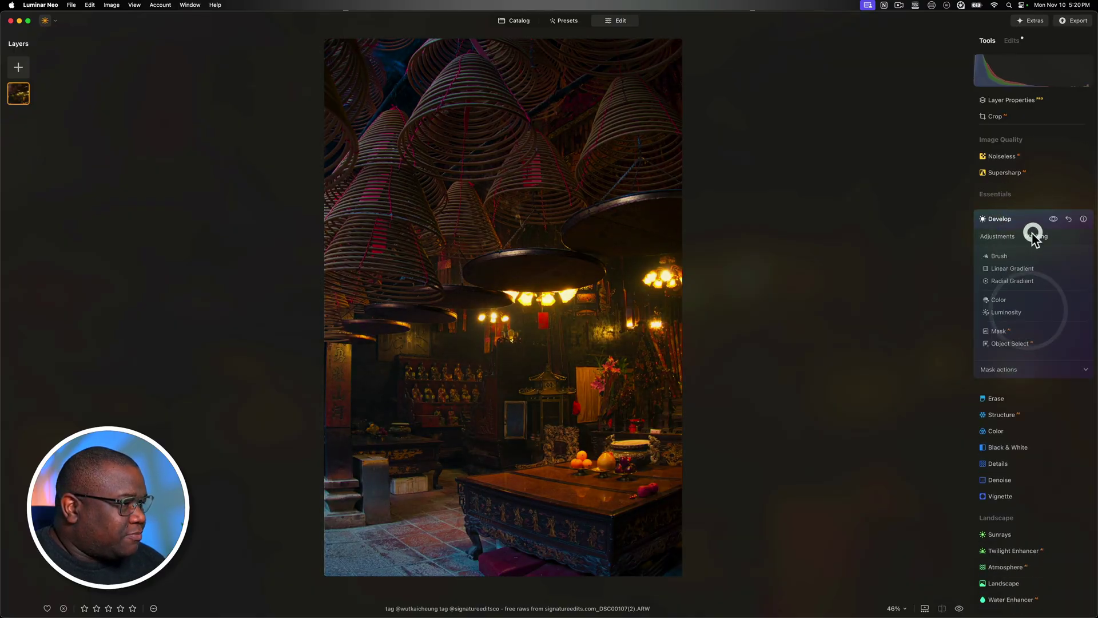
{"action": "left_click", "coordinate": [1011, 268]}
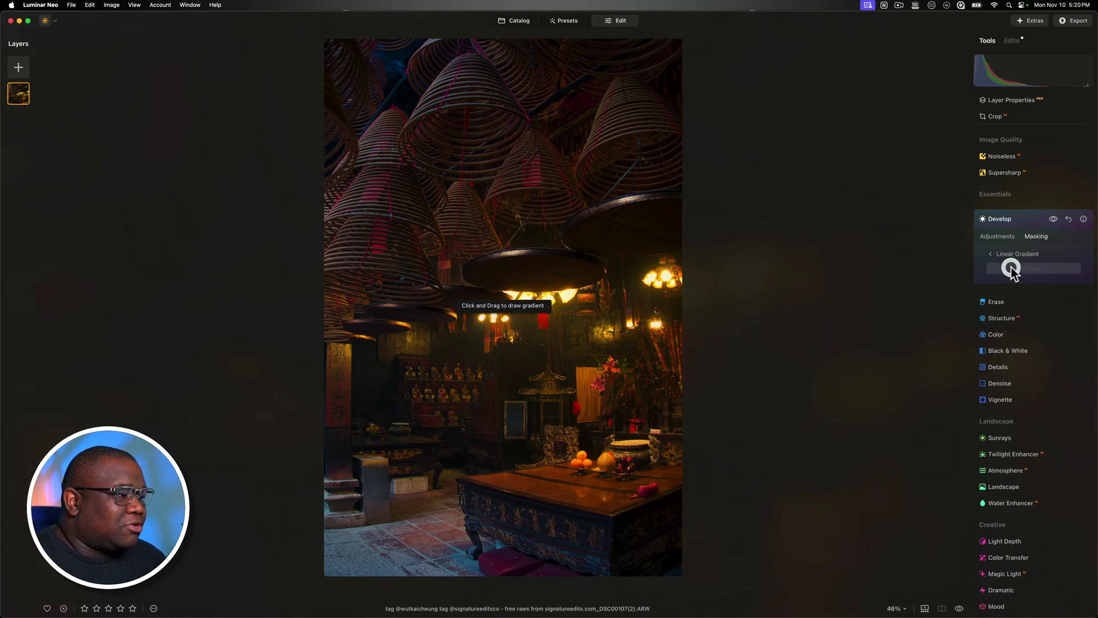
{"action": "left_click_drag", "start_coordinate": [664, 457], "coordinate": [578, 421]}
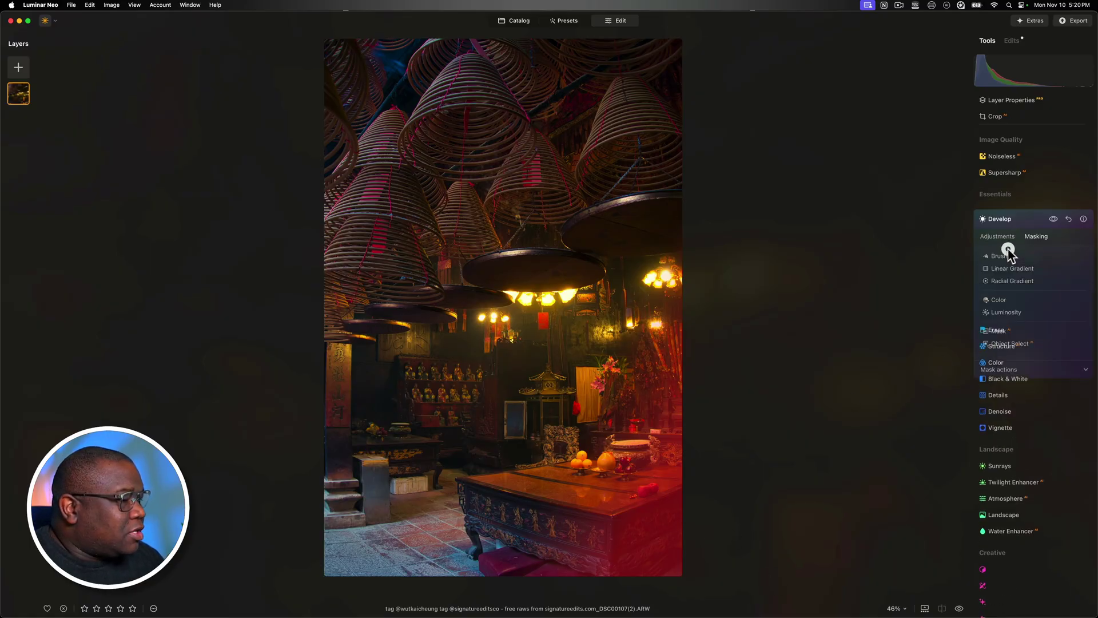
{"action": "left_click", "coordinate": [1008, 250]}
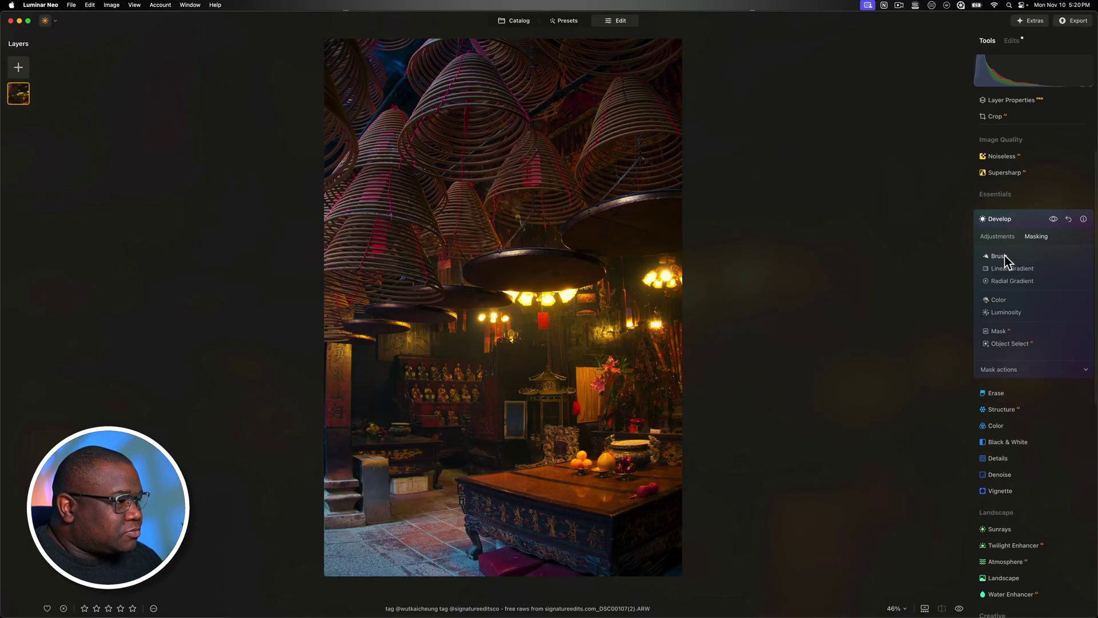
{"action": "left_click", "coordinate": [1053, 219]}
{"action": "left_click", "coordinate": [1053, 219]}
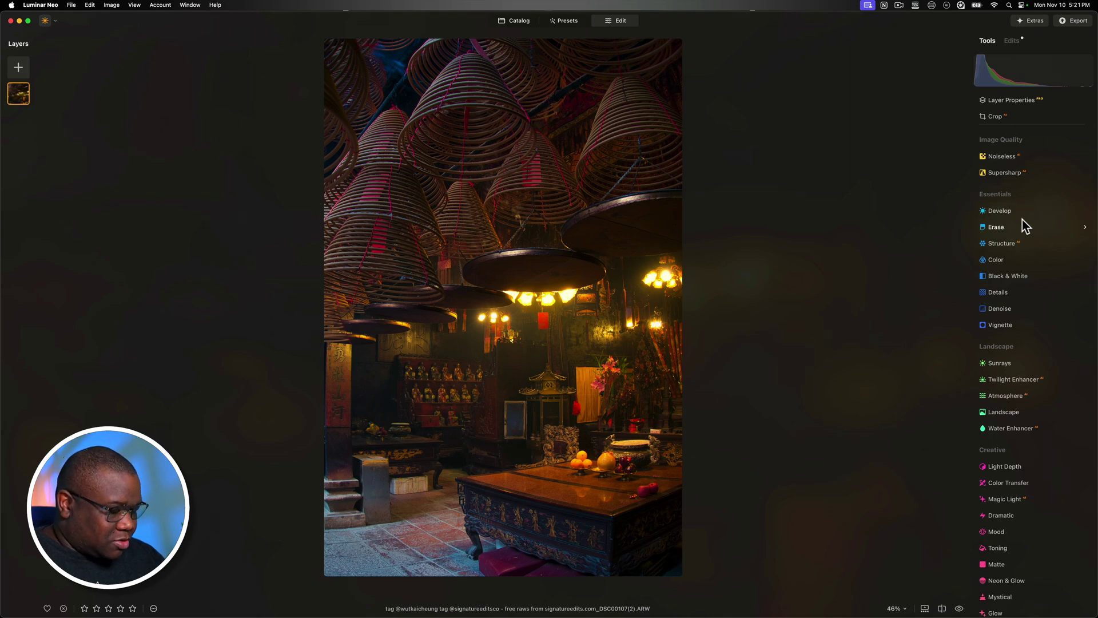
{"action": "key", "text": "backslash"}
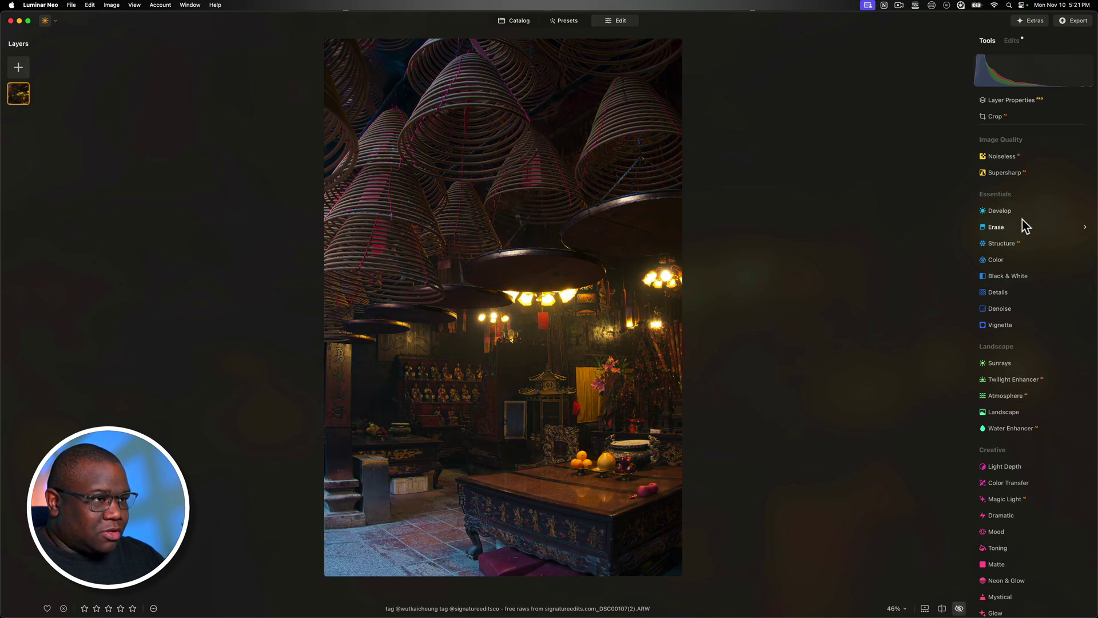
{"action": "key", "text": "backslash"}
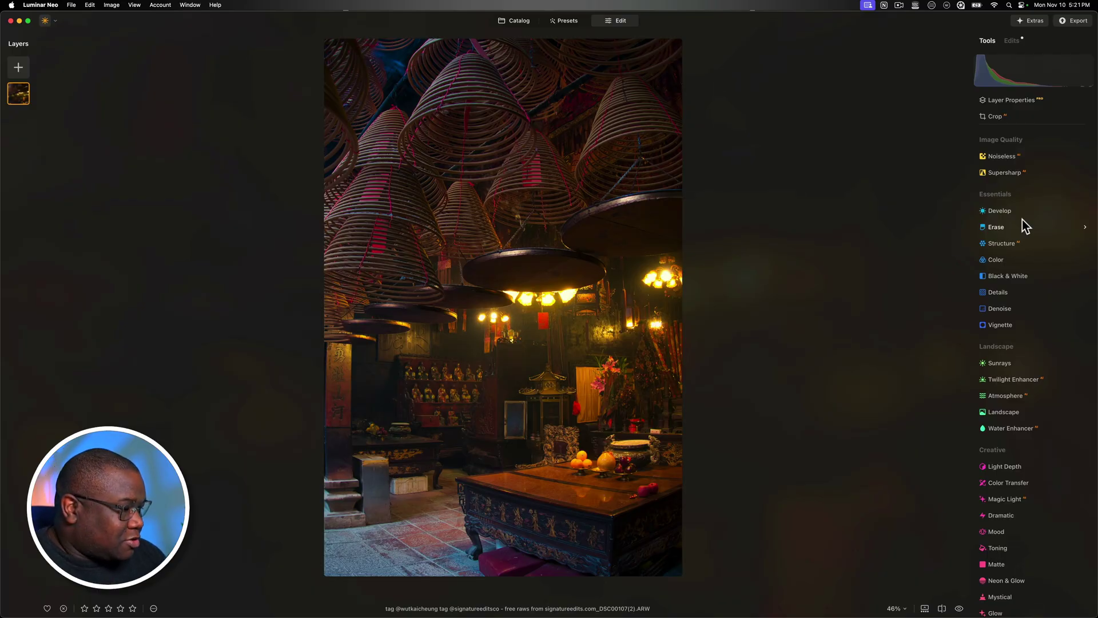
{"action": "scroll", "coordinate": [1071, 350], "scroll_direction": "down", "scroll_amount": 5}
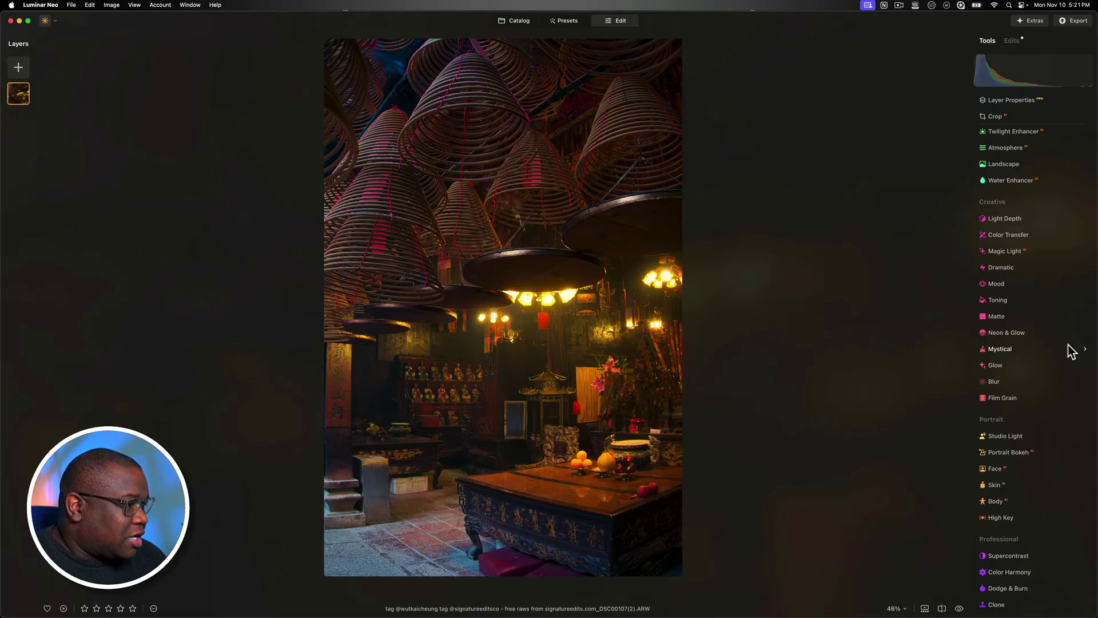
- Preview the Cinematic Toning LUTs Long Beach, Palm Springs, San Diego and Santa Barbara in Mood
{"action": "left_click", "coordinate": [992, 284]}
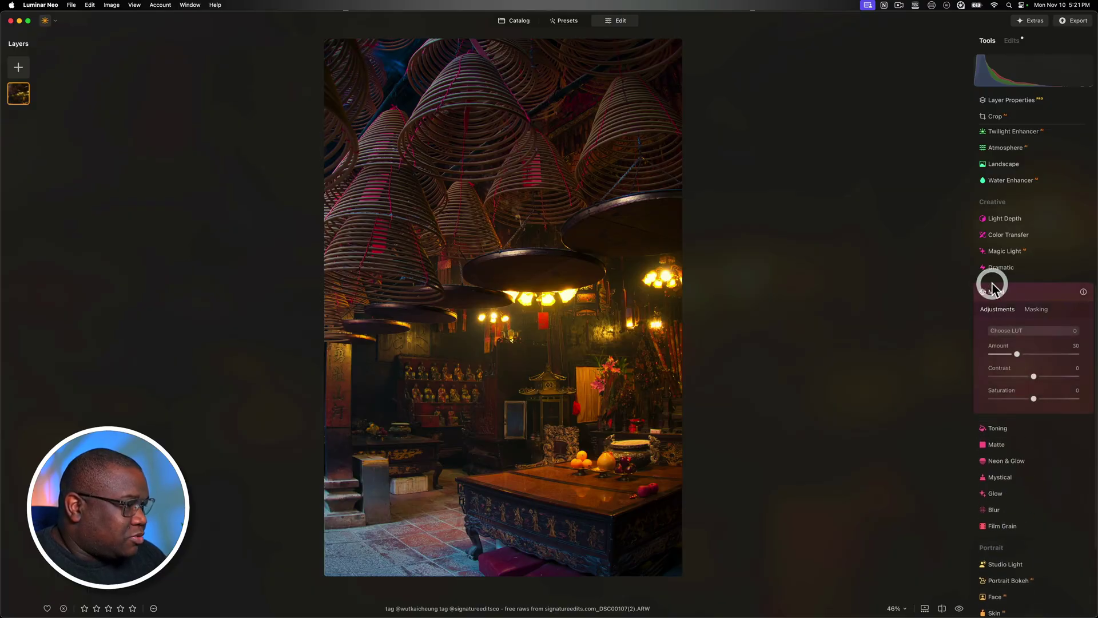
{"action": "left_click", "coordinate": [1011, 332]}
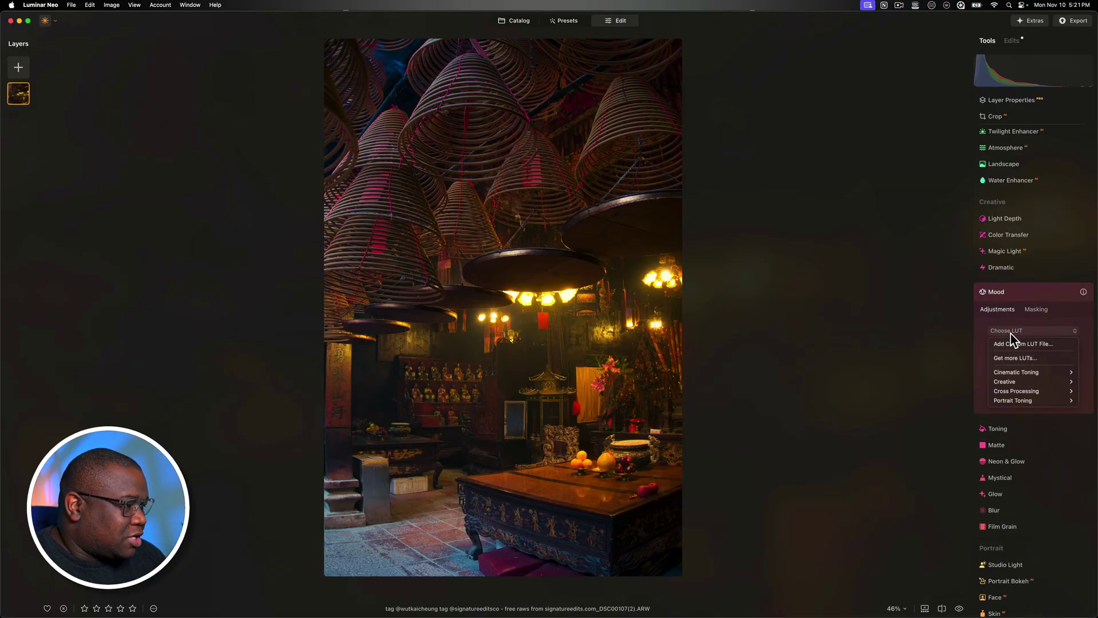
{"action": "mouse_move", "coordinate": [1036, 374]}
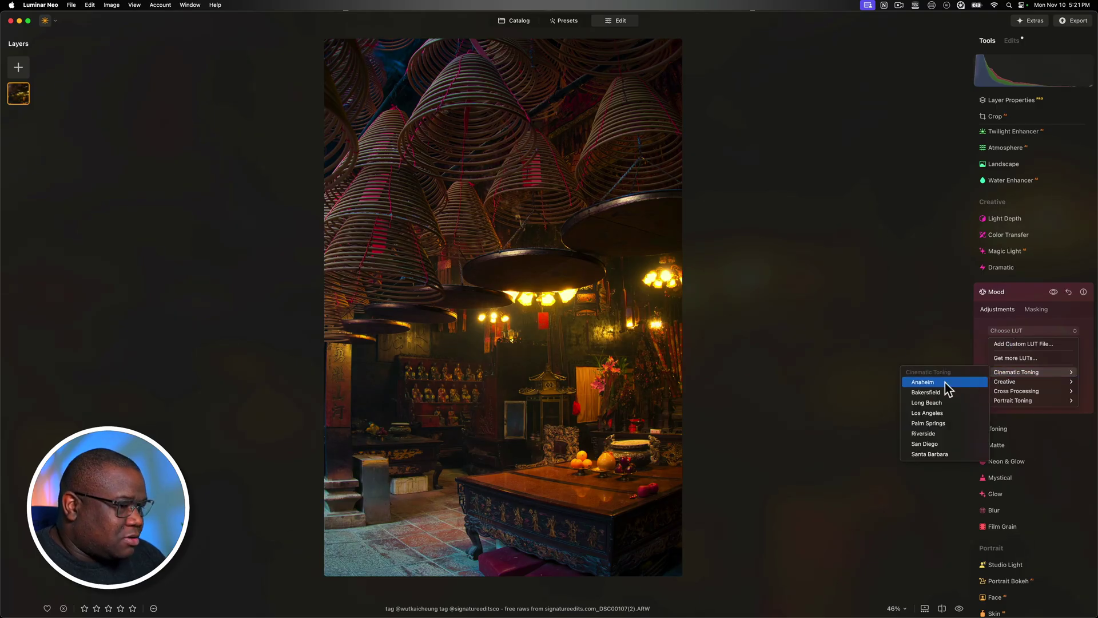
{"action": "key", "text": "Down"}
{"action": "key", "text": "Down"}
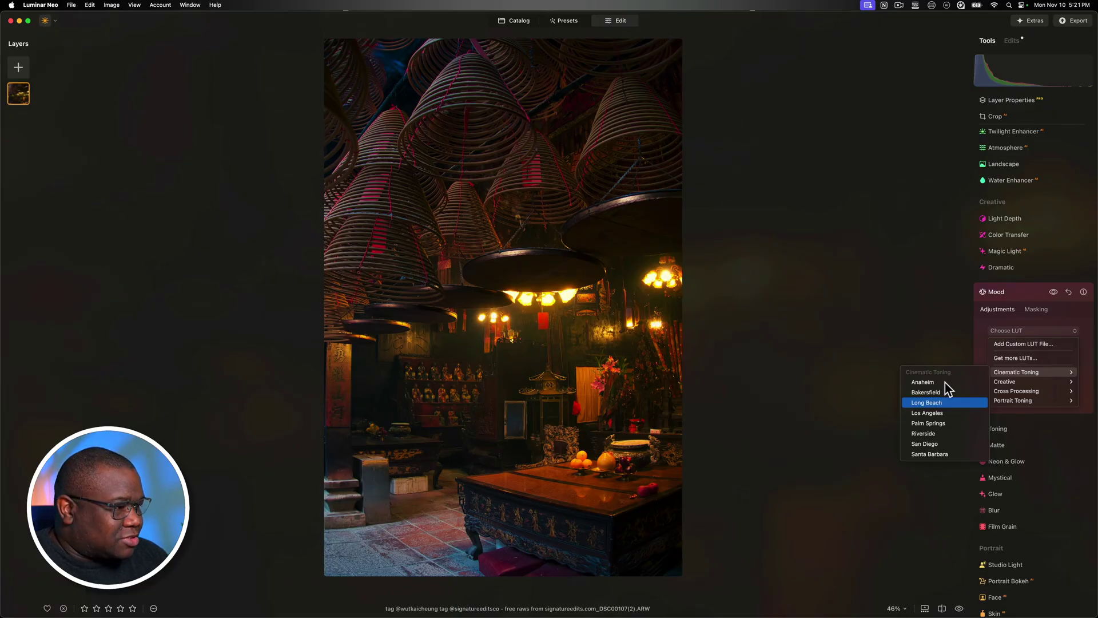
{"action": "key", "text": "Down"}
{"action": "key", "text": "Down"}
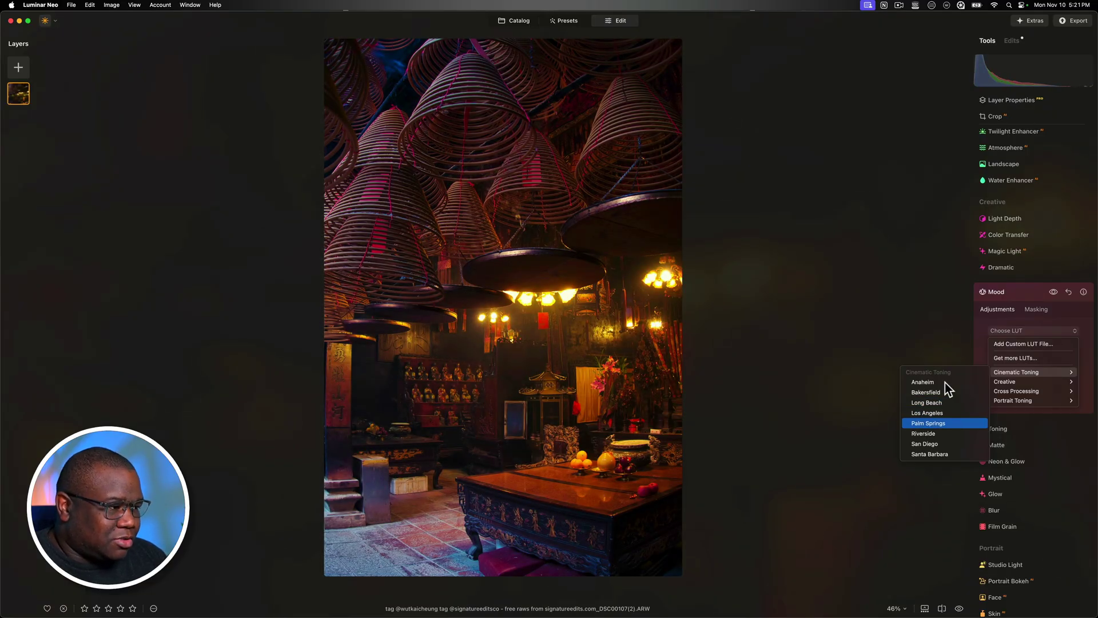
{"action": "key", "text": "Down"}
{"action": "key", "text": "Down"}
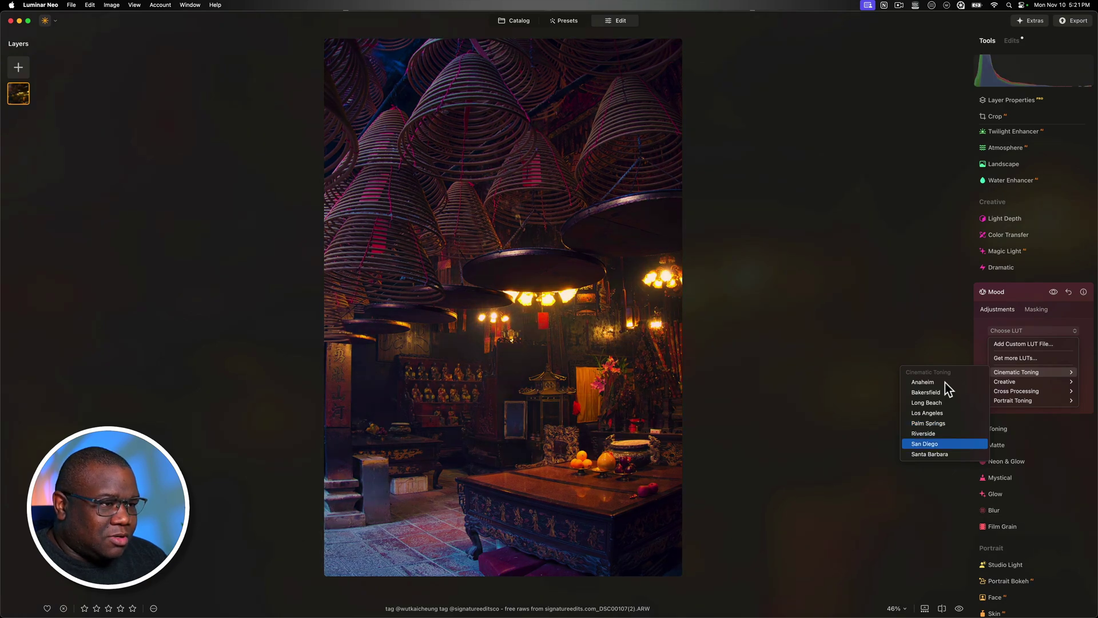
{"action": "key", "text": "Down"}
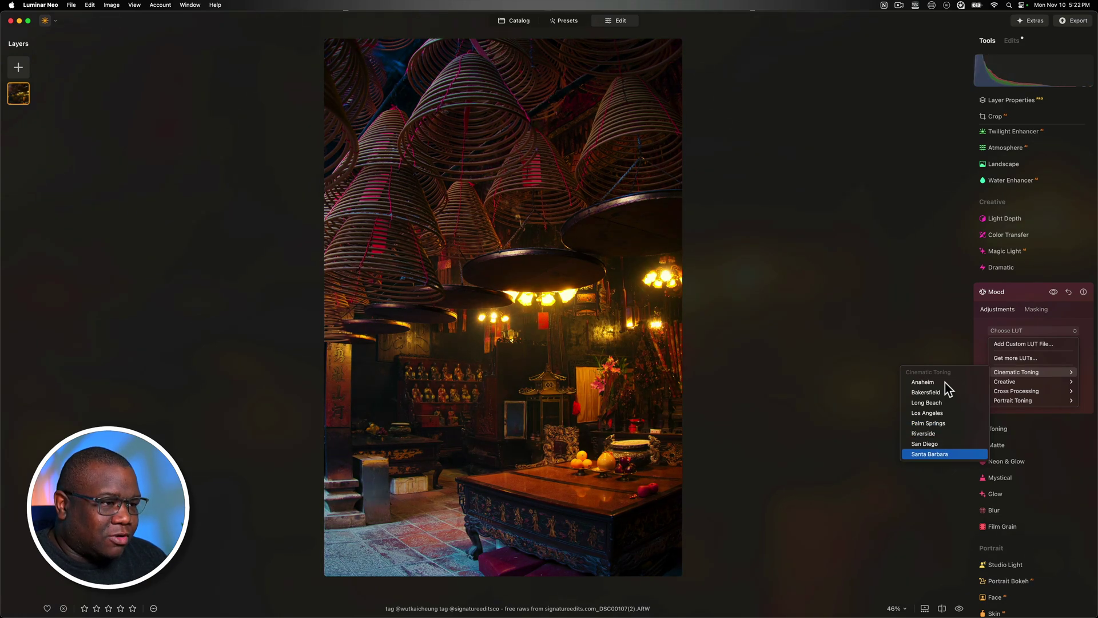
{"action": "key", "text": "Return"}
{"action": "left_click", "coordinate": [1034, 331]}
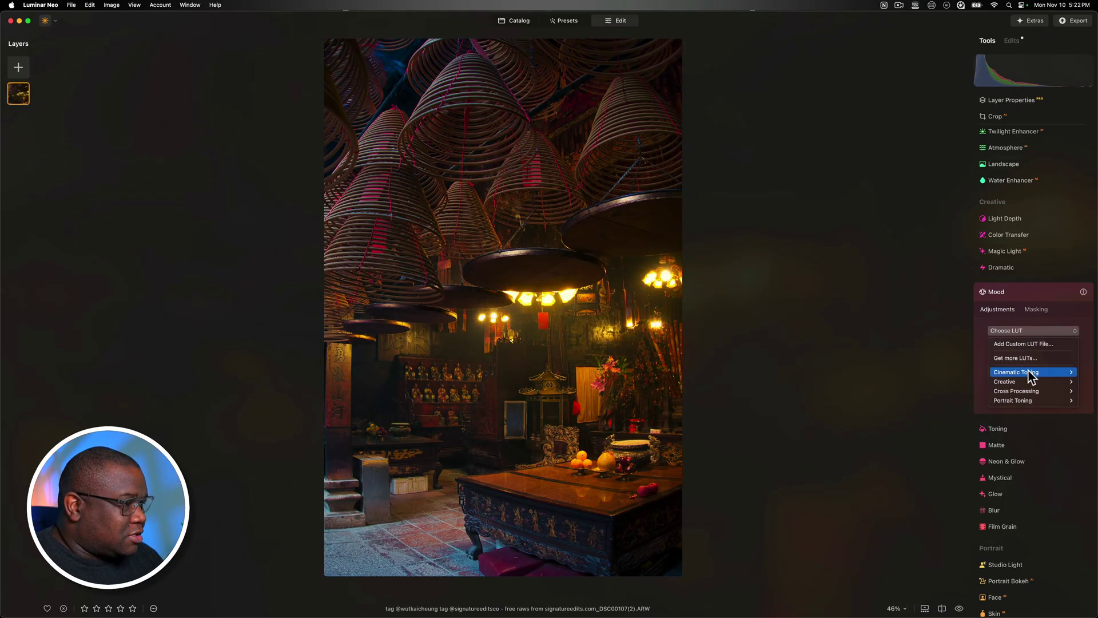
- Apply the Santa Barbara LUT at Amount 18 and compare the Mood effect on and off
{"action": "left_click", "coordinate": [942, 455]}
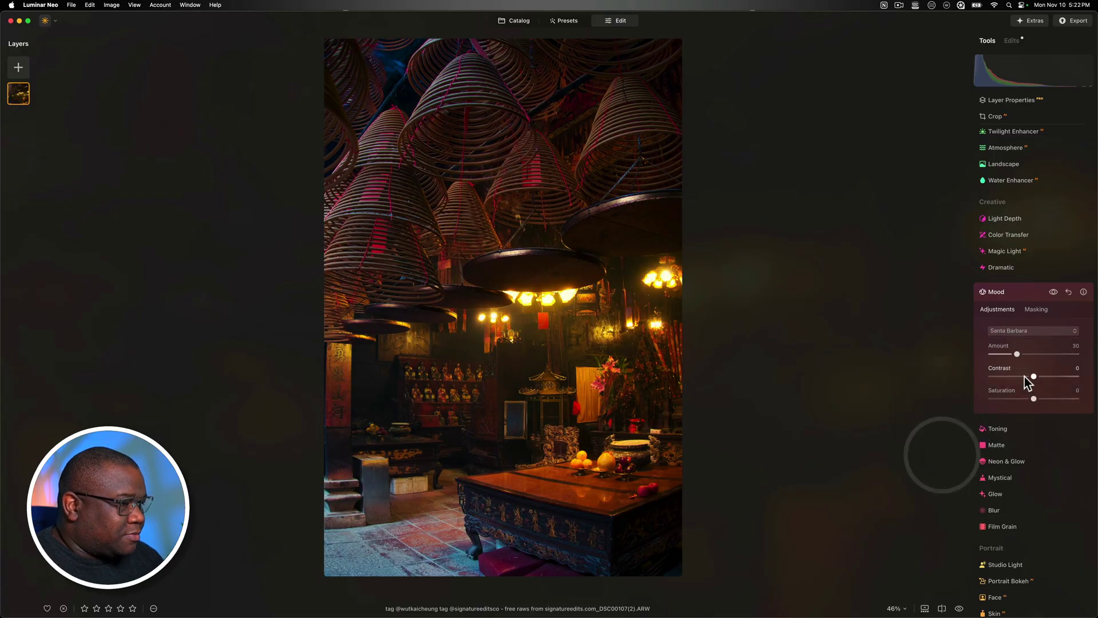
{"action": "left_click_drag", "start_coordinate": [1017, 353], "coordinate": [1014, 354]}
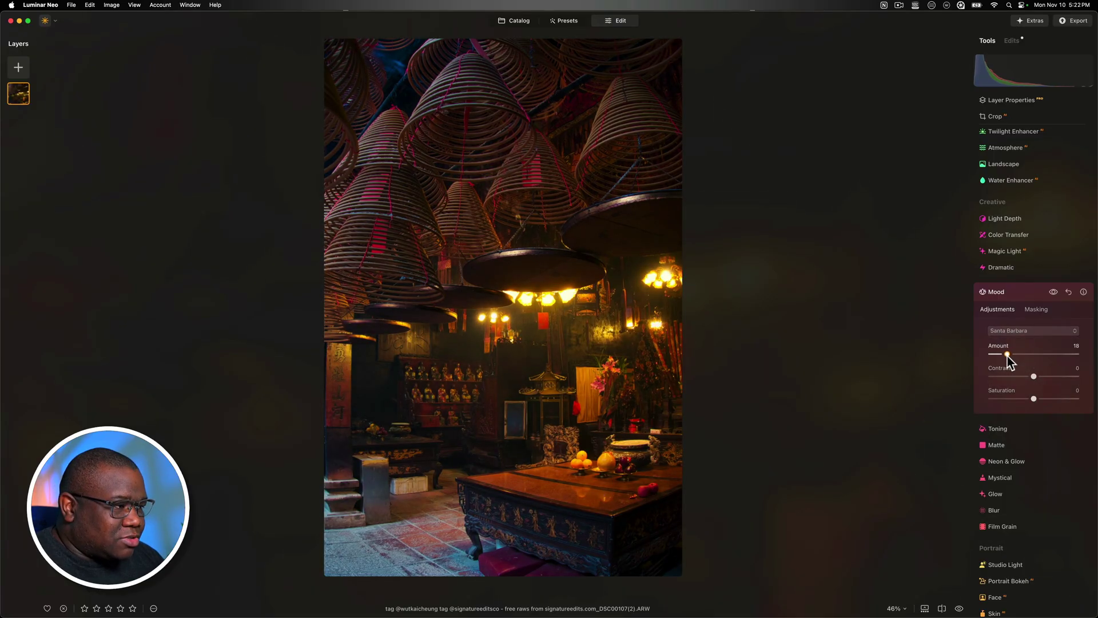
{"action": "left_click", "coordinate": [1008, 355]}
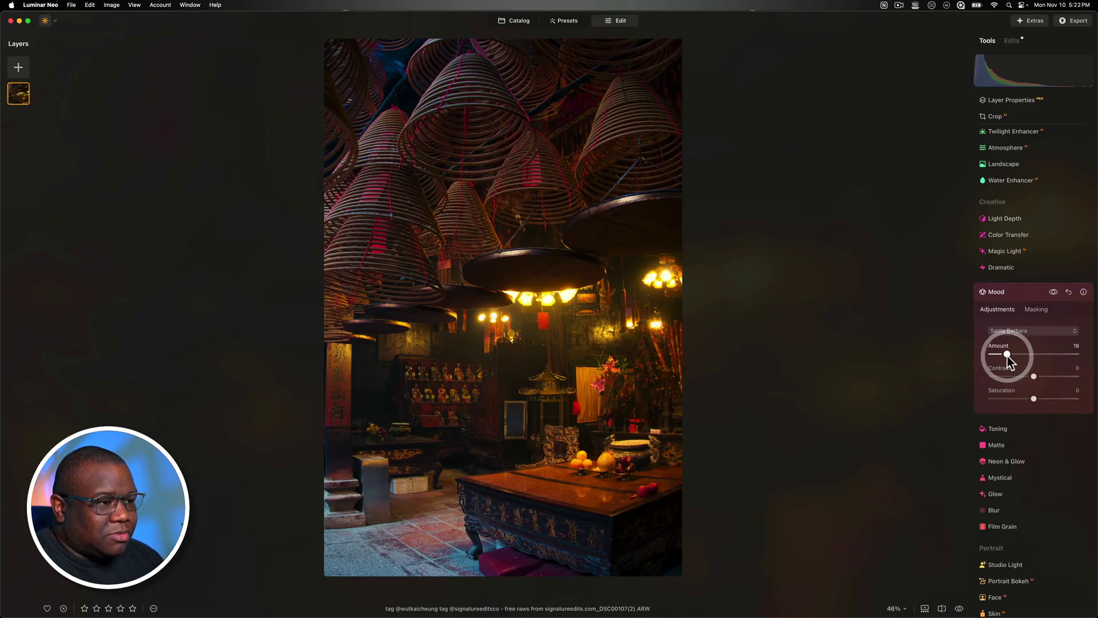
{"action": "left_click", "coordinate": [1054, 292]}
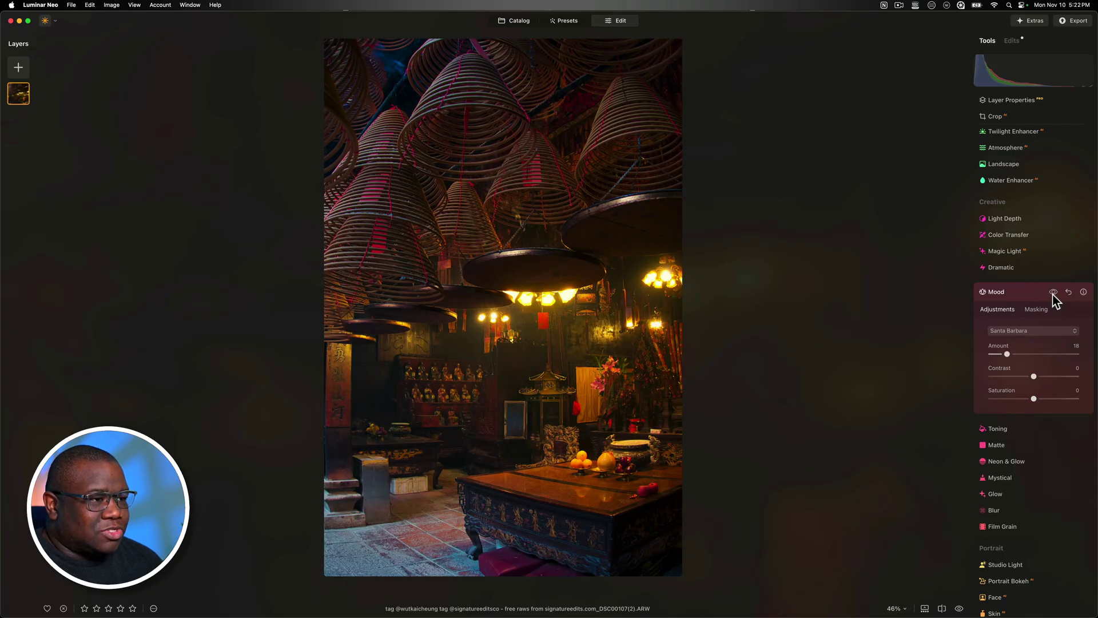
{"action": "left_click", "coordinate": [1054, 292]}
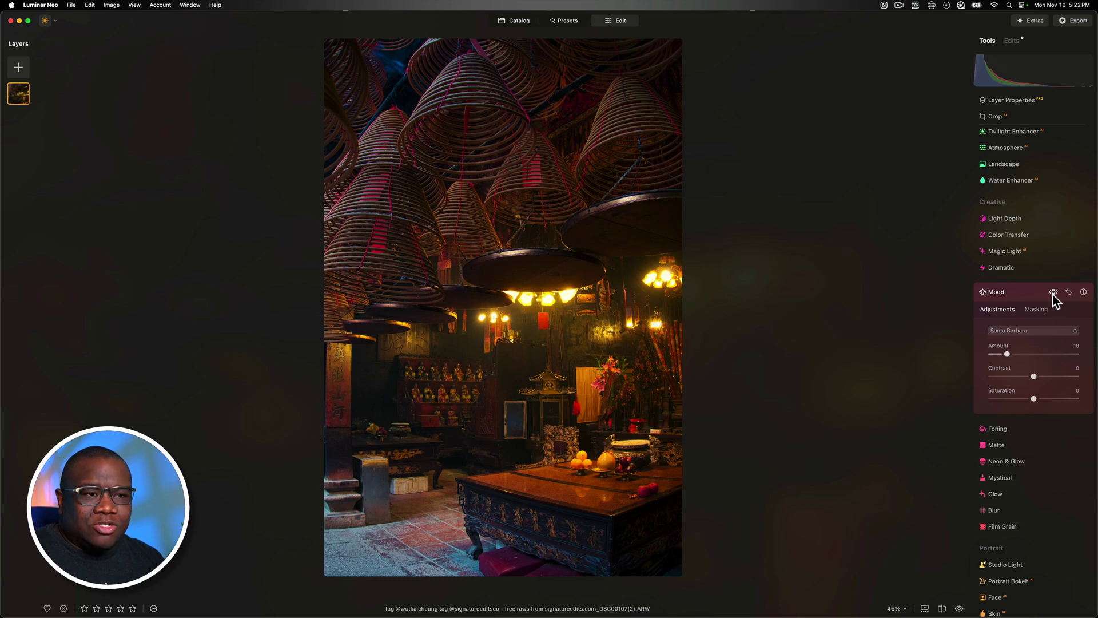
{"action": "key", "text": "backslash"}
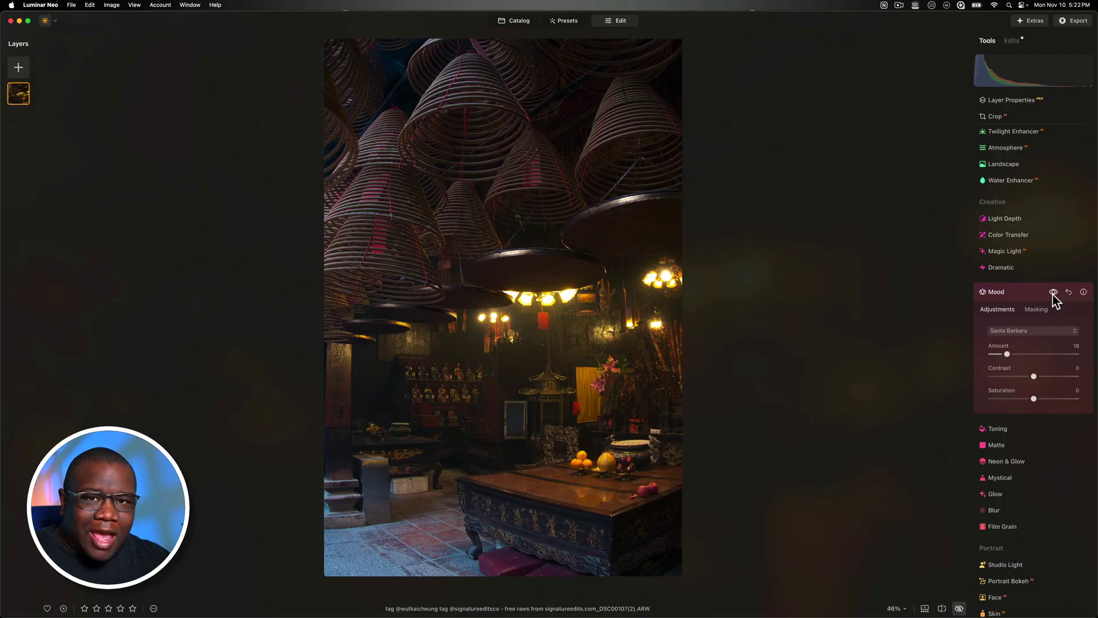
{"action": "key", "text": "backslash"}
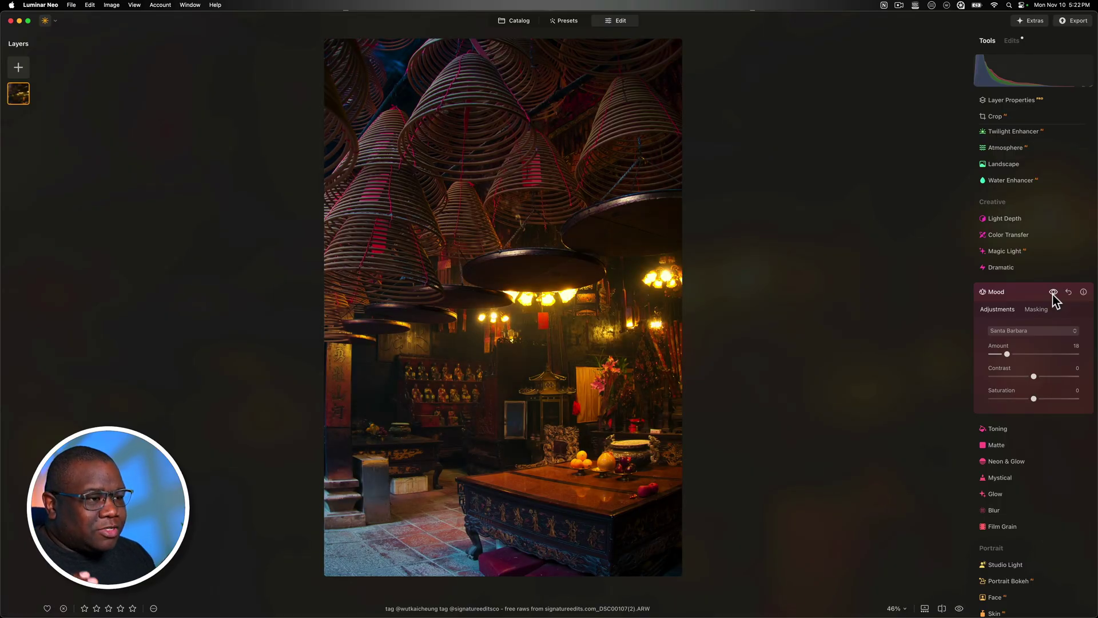